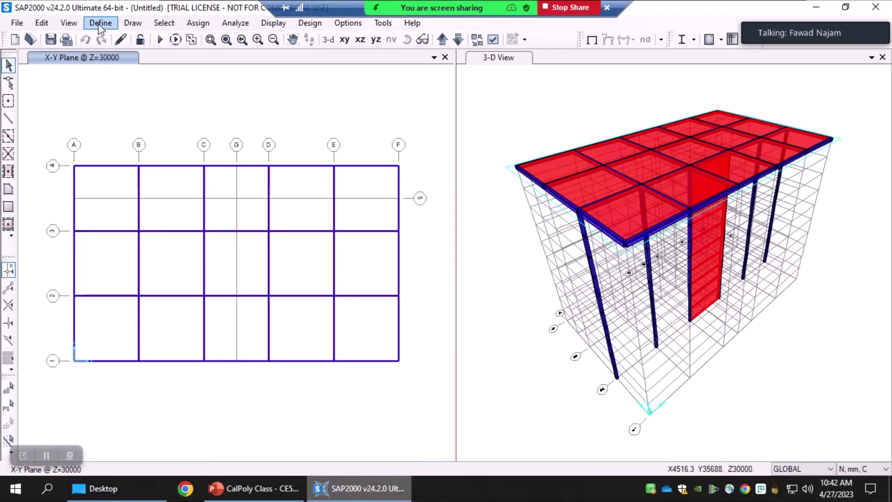
Open the load pattern definitions and look through the load types available for the DEAD pattern
left_click(100, 25)
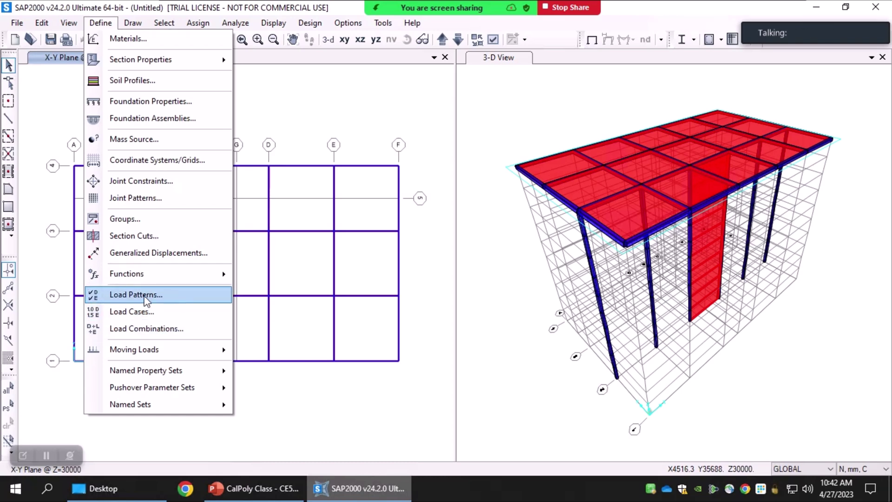
left_click(182, 298)
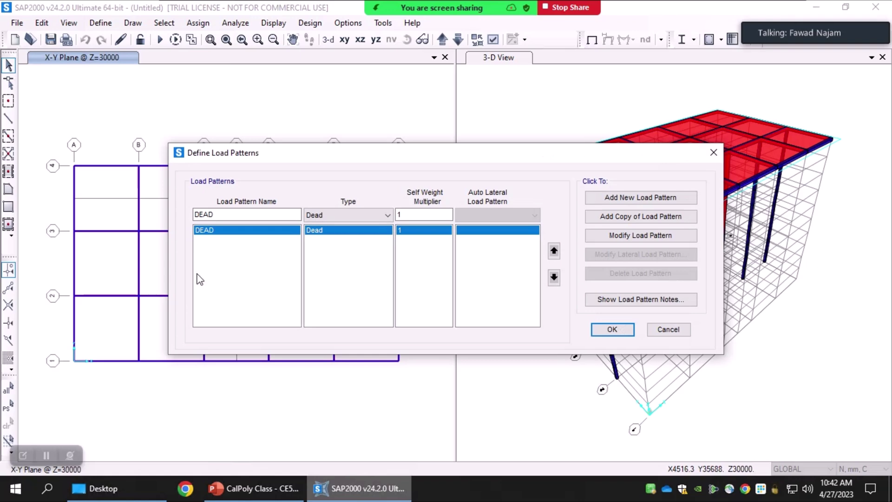
left_click_drag(247, 155, 178, 101)
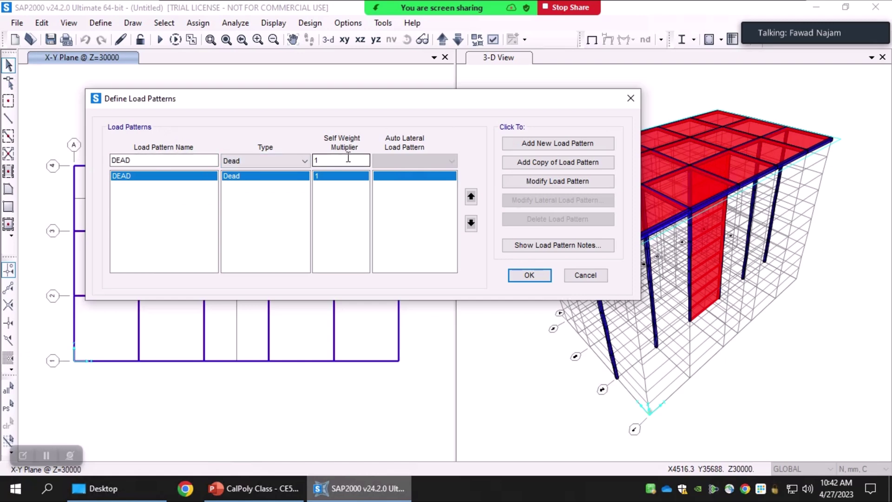
left_click(261, 162)
left_click(258, 161)
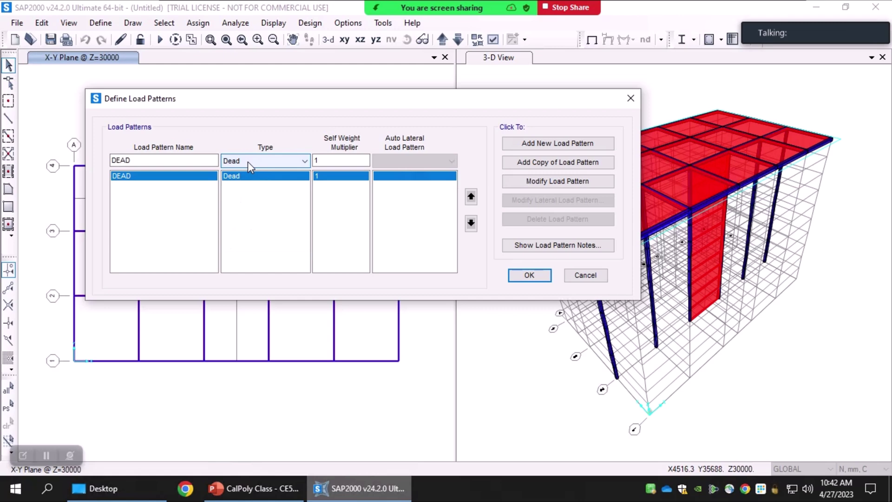
left_click(248, 161)
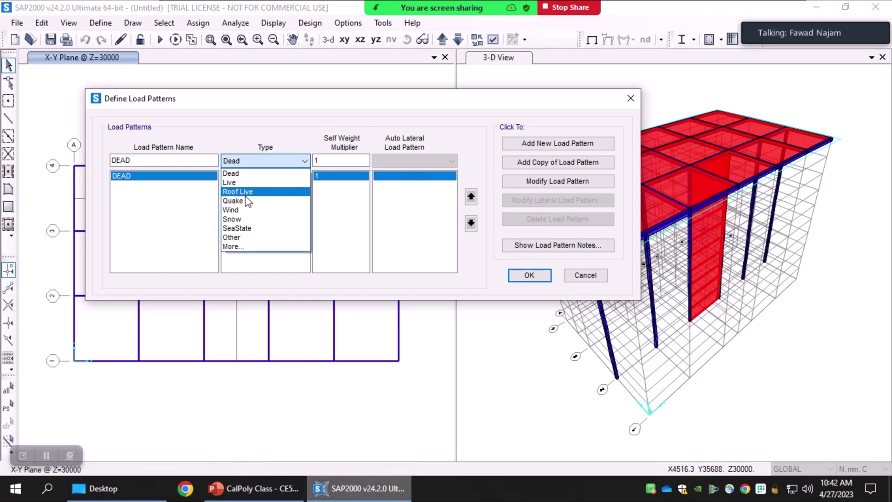
left_click(243, 164)
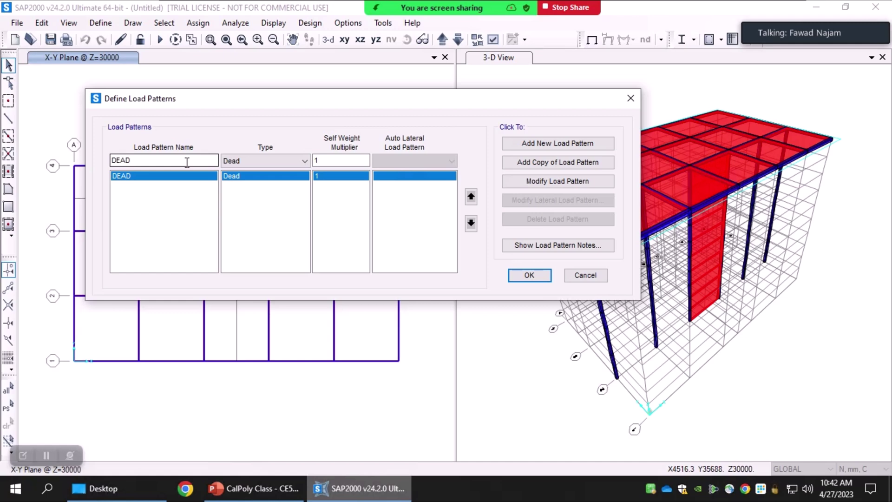
Set the load pattern type to Quake and its name to ELFX
left_click(242, 161)
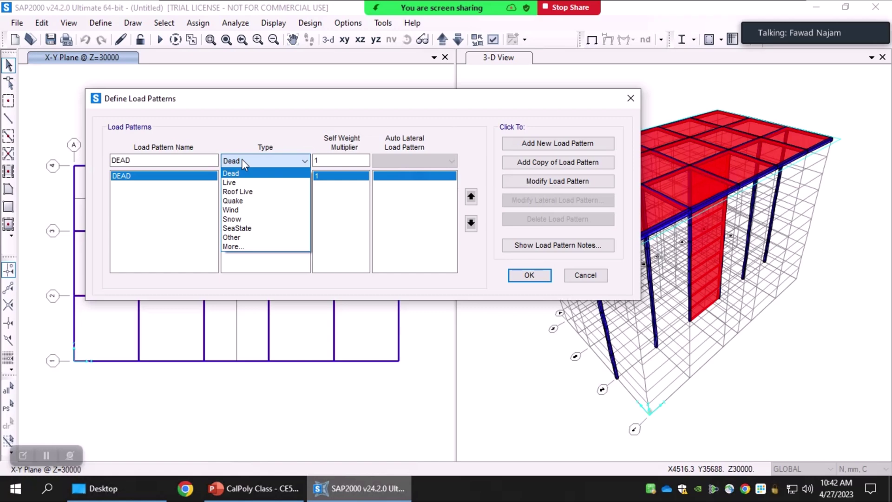
left_click(245, 200)
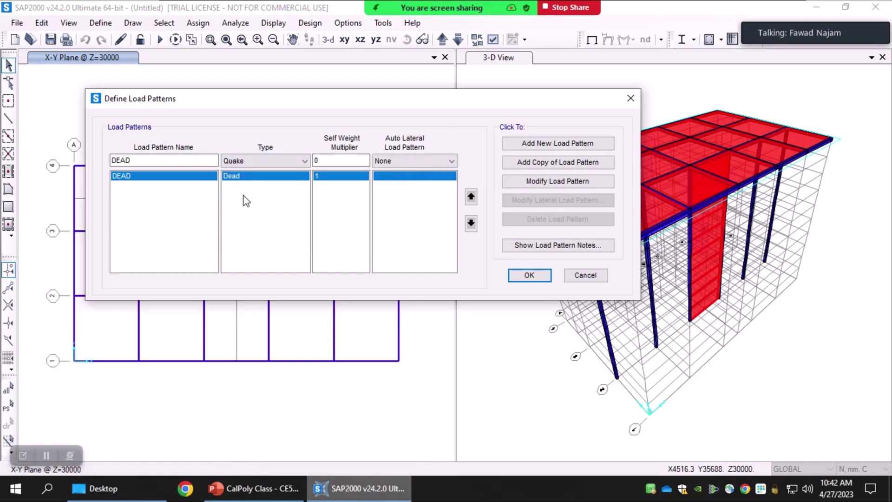
double_click(153, 158)
type("ELFX")
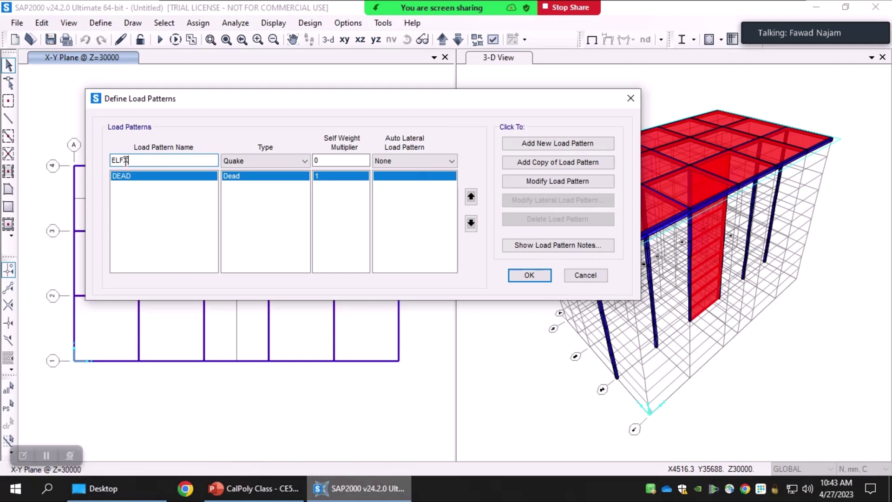
left_click_drag(127, 160, 91, 159)
left_click(180, 161)
Choose ASCE 7-16 as the auto lateral load for ELFX and apply the settings to the selected DEAD load pattern
left_click(417, 160)
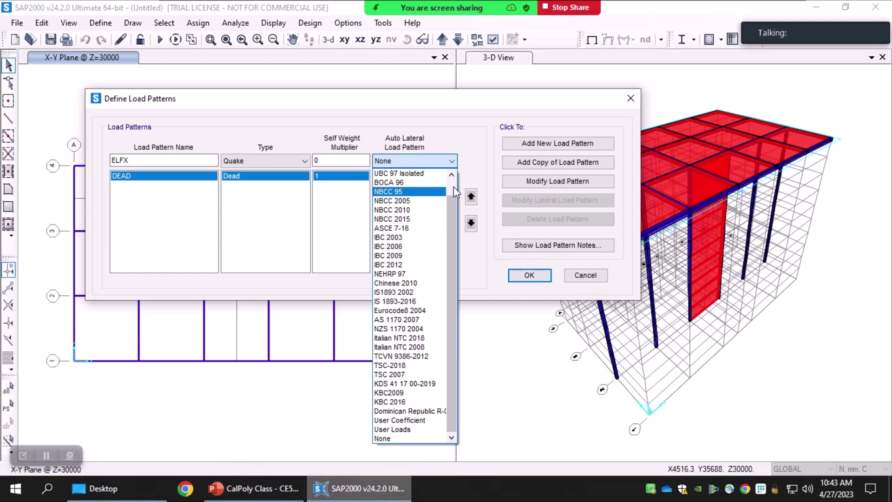
scroll(409, 178, "up", 1)
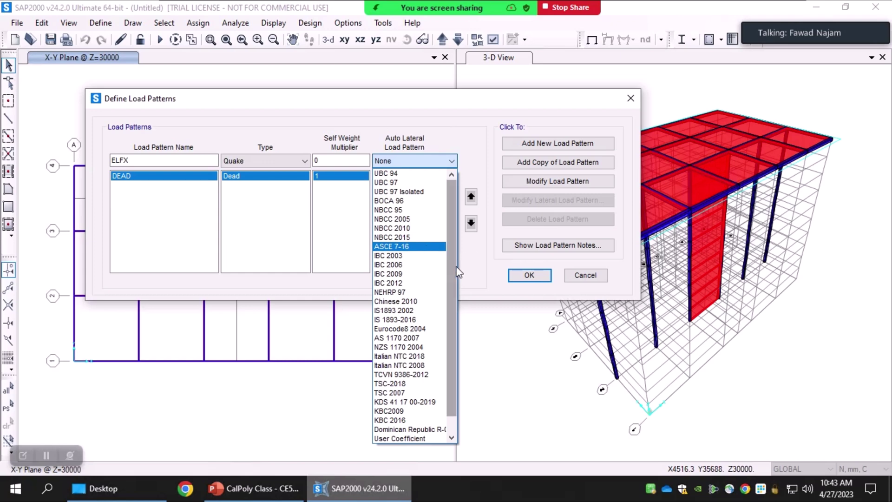
scroll(462, 324, "down", 1)
scroll(448, 280, "up", 1)
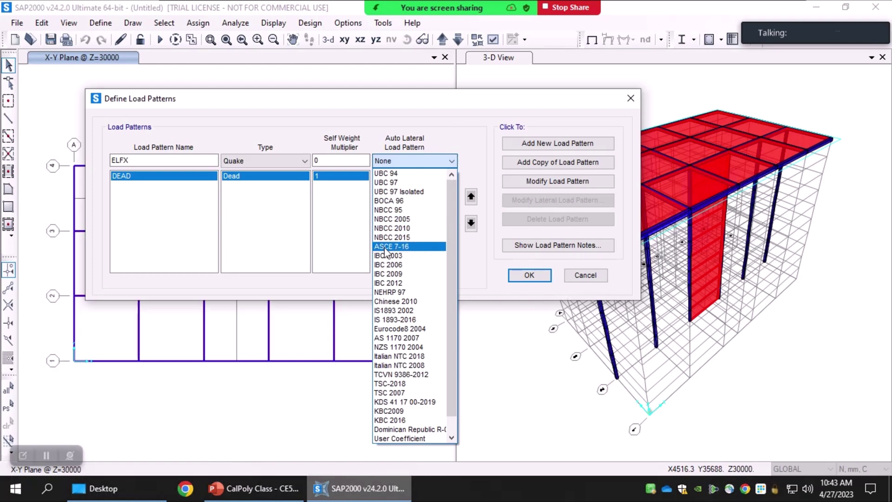
left_click(422, 251)
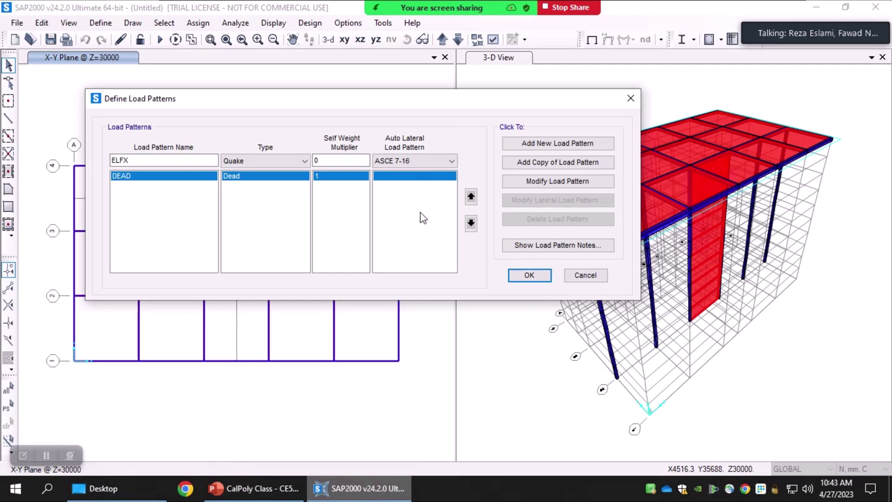
left_click(409, 160)
left_click(409, 161)
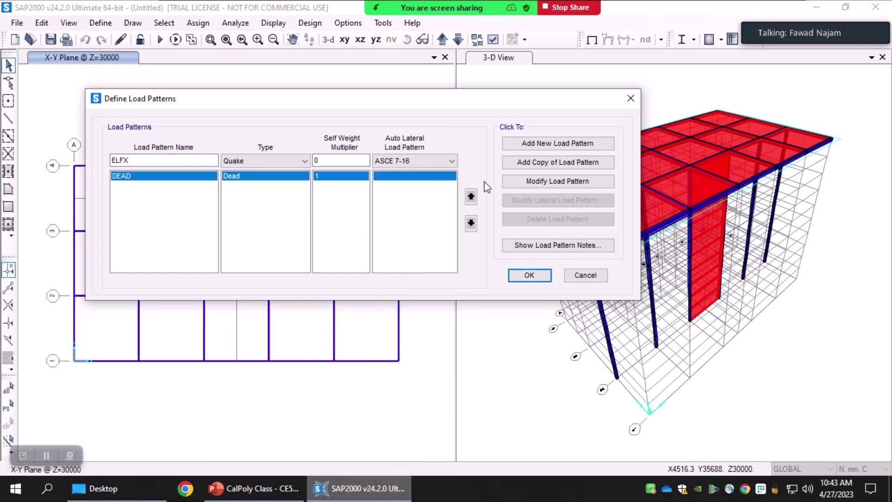
left_click(542, 183)
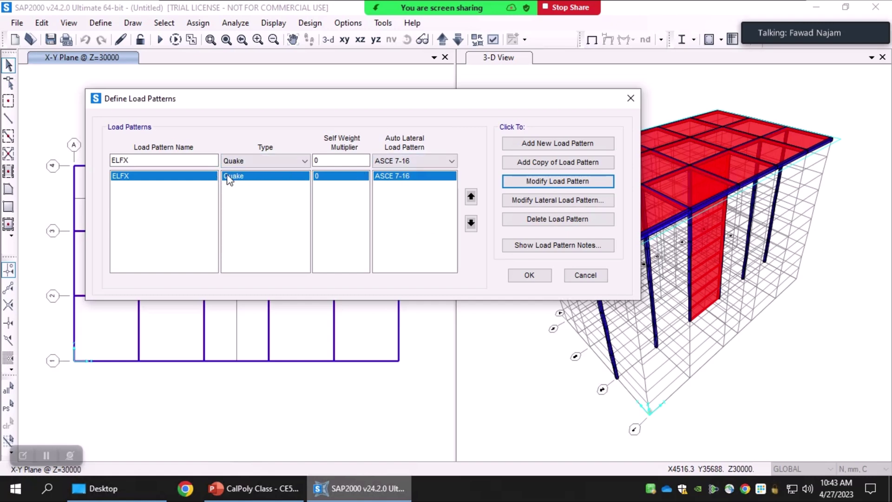
Add a new load pattern named Dead with type Dead and a self-weight multiplier of 1
double_click(183, 162)
type("dead")
left_click(289, 160)
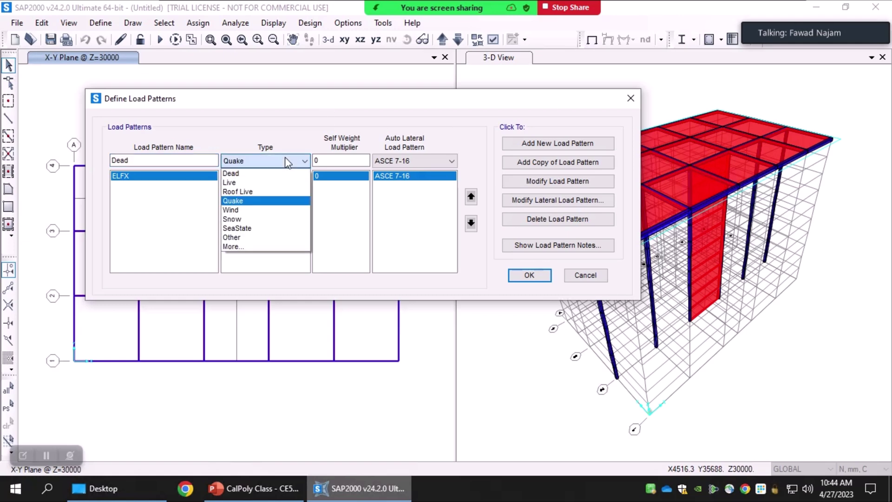
left_click(233, 172)
double_click(348, 160)
type("1")
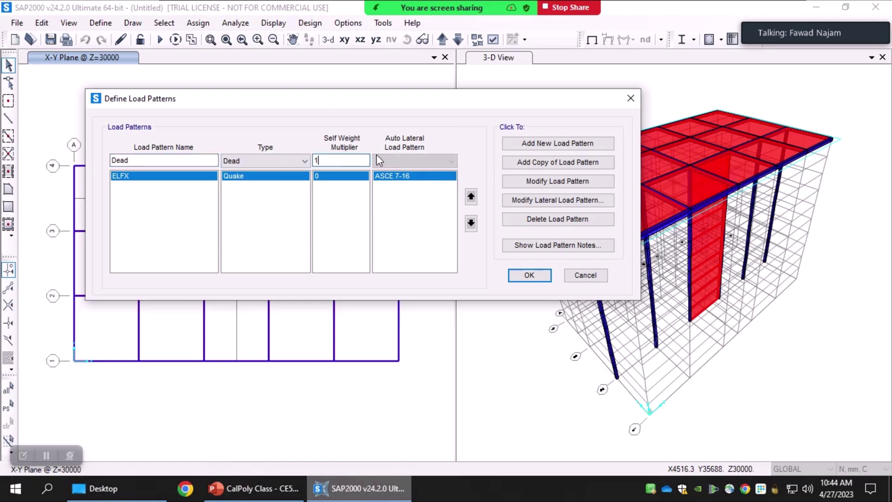
left_click(548, 145)
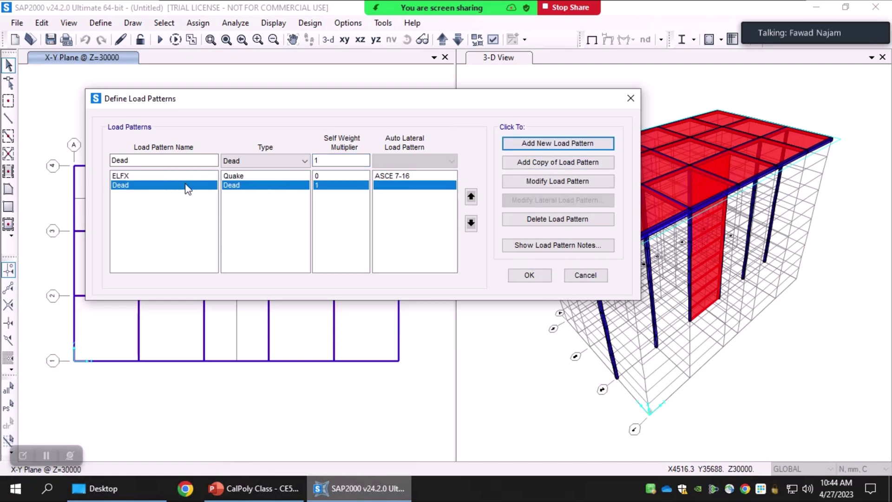
left_click(272, 189)
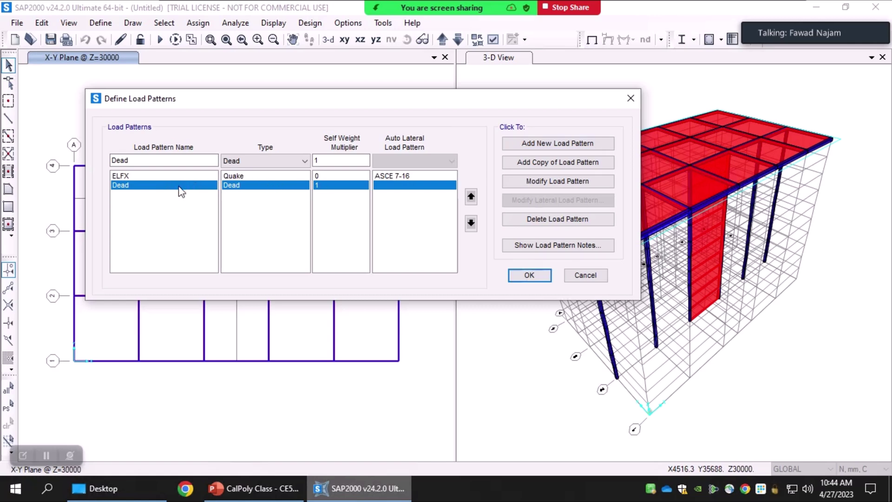
Open the ASCE 7-16 lateral load settings of the ELFX load pattern
left_click(165, 177)
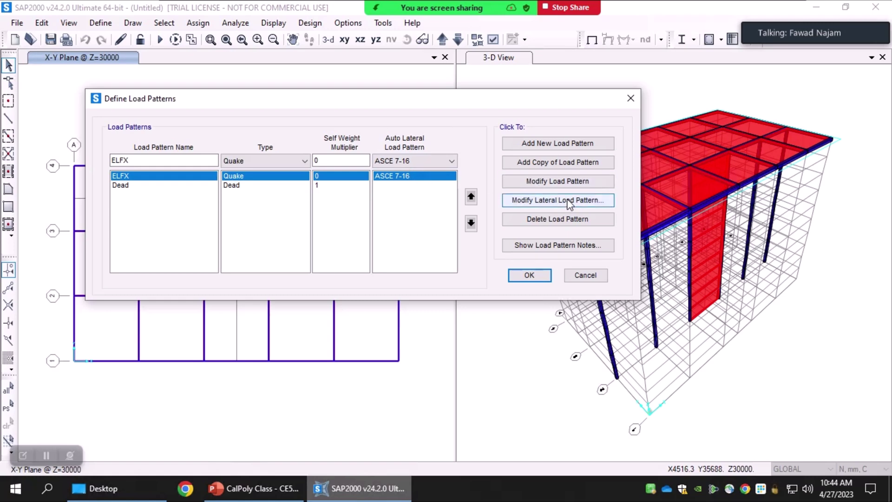
left_click(603, 201)
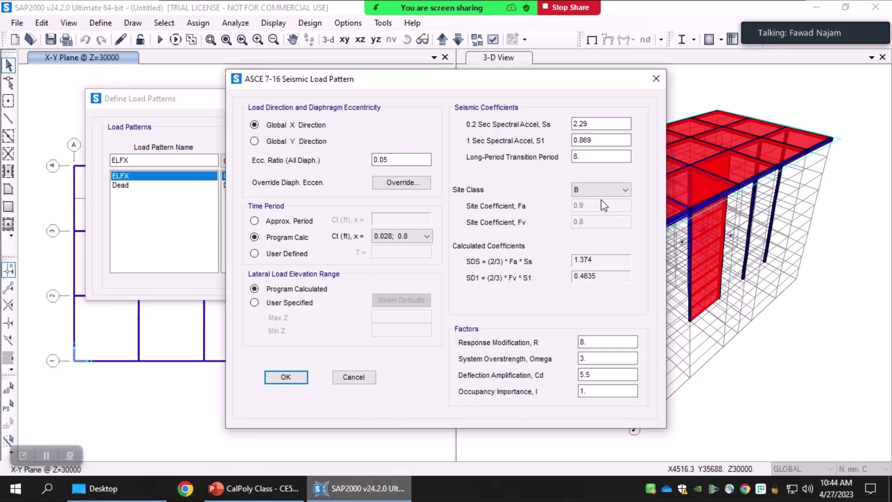
left_click_drag(374, 85, 353, 98)
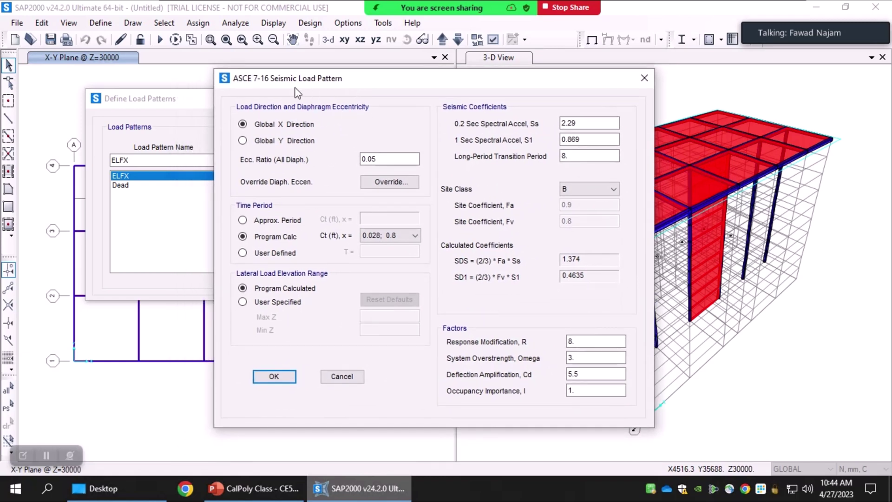
left_click_drag(302, 81, 341, 104)
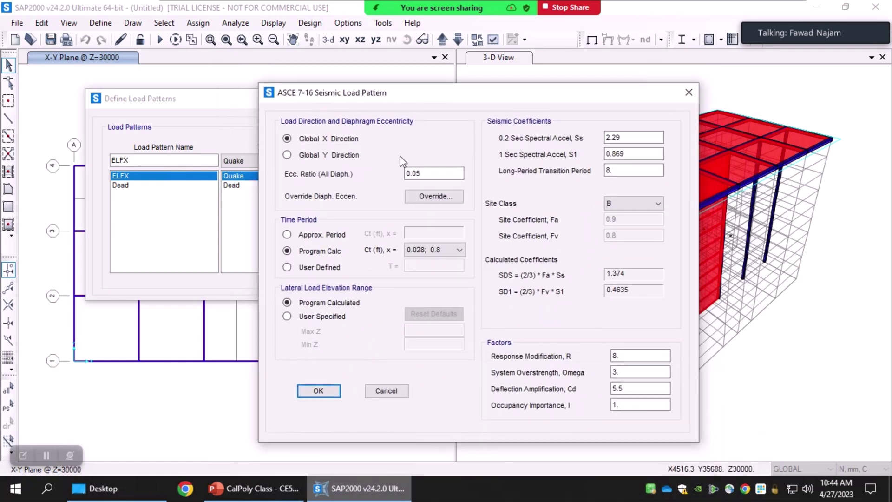
left_click_drag(416, 103, 413, 89)
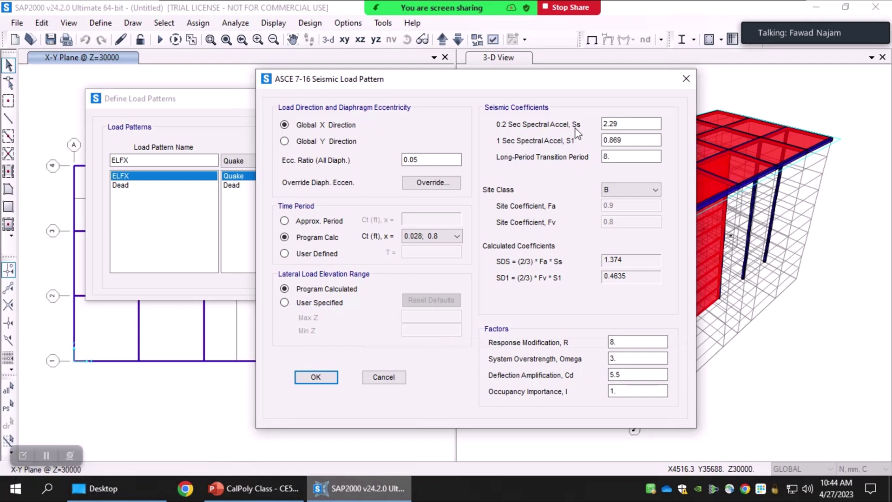
Review the spectral accelerations, load direction and eccentricity ratio, and set the site class to D
double_click(628, 123)
double_click(632, 139)
left_click(636, 159)
left_click(328, 125)
double_click(413, 159)
left_click(434, 159)
left_click_drag(377, 84, 375, 75)
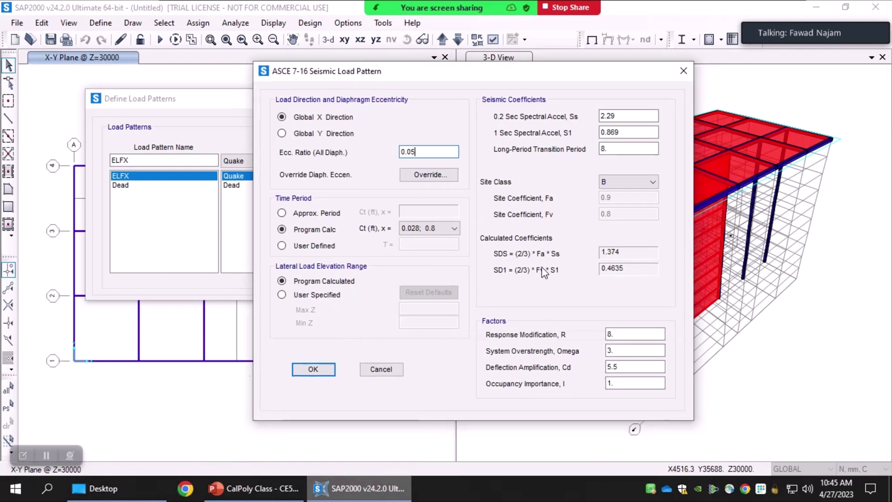
left_click(628, 184)
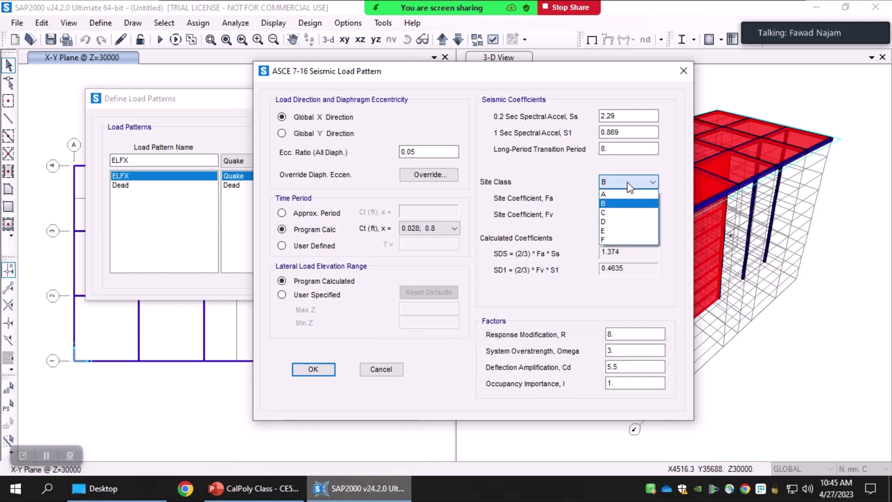
left_click(614, 221)
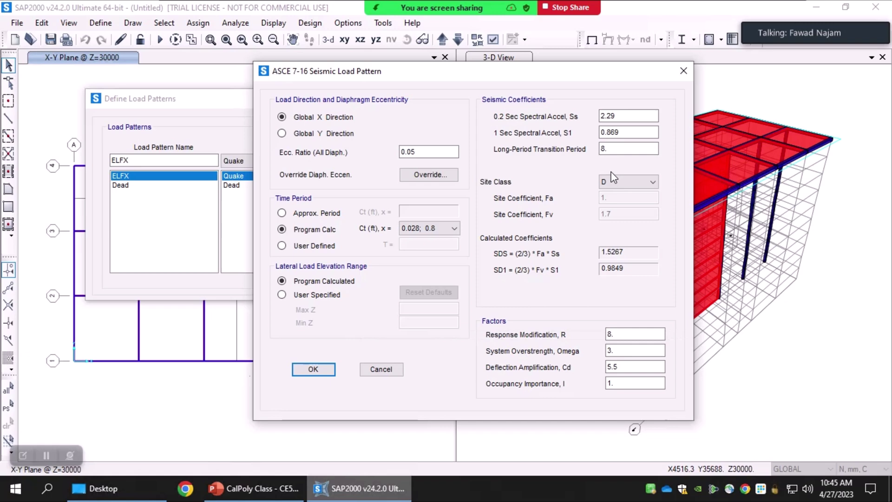
Compare the user-defined and program-calculated time period options, and choose Program Calc with Ct and x values of 0.028; 0.8
left_click(325, 249)
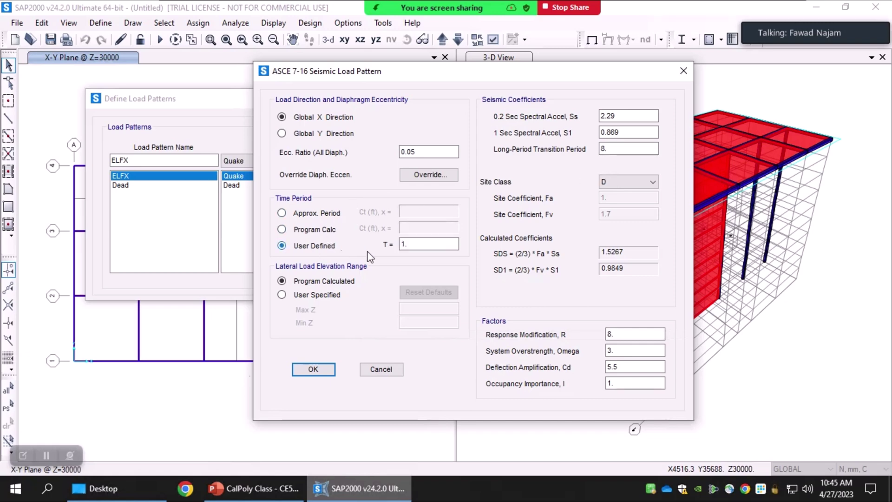
double_click(453, 243)
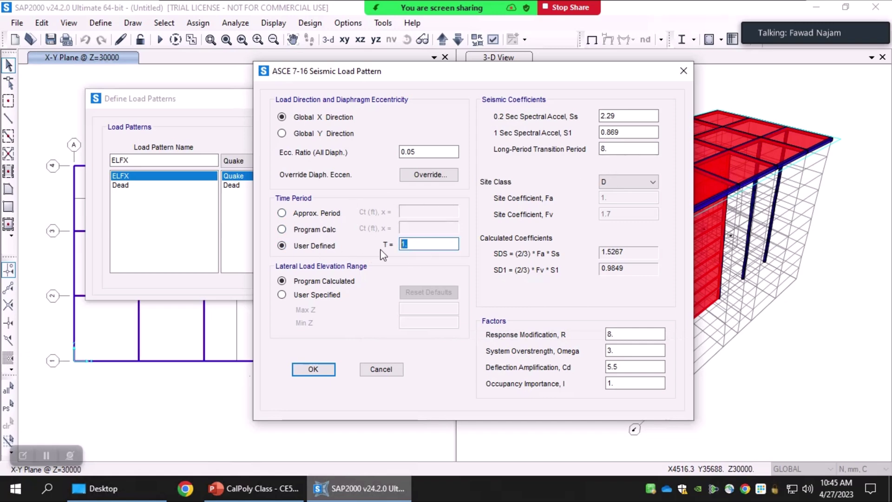
left_click(320, 230)
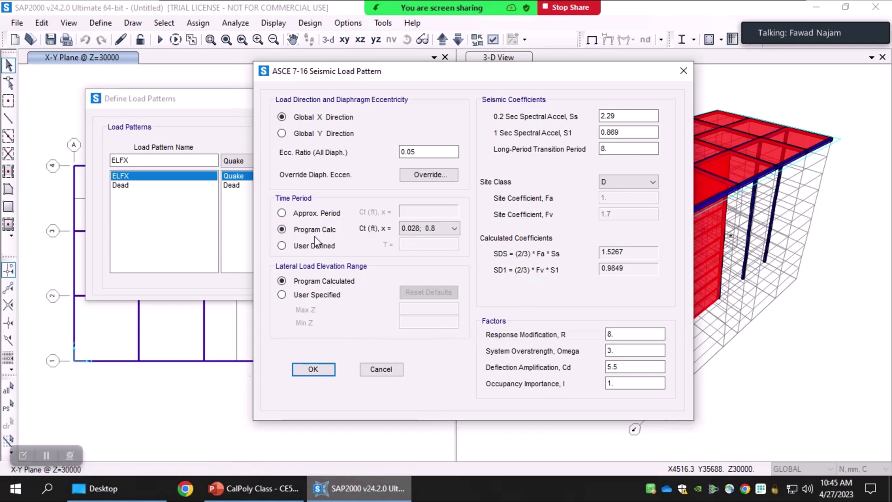
left_click(418, 229)
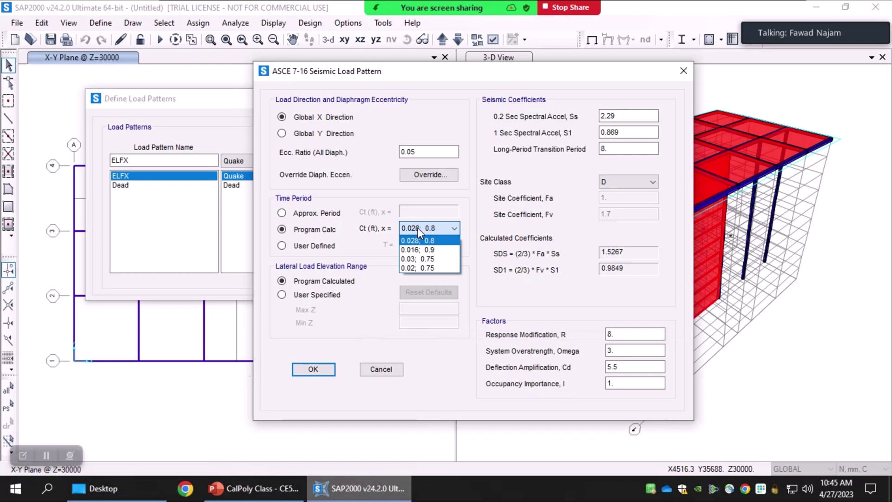
left_click(362, 232)
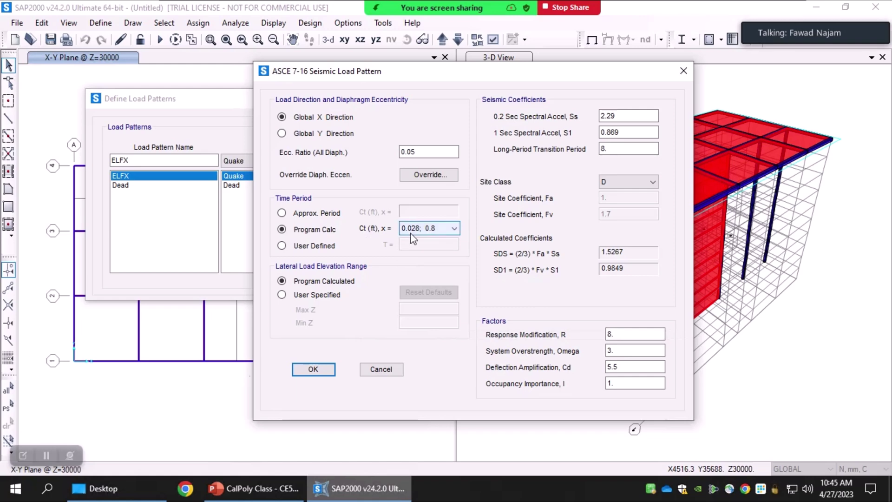
left_click(423, 232)
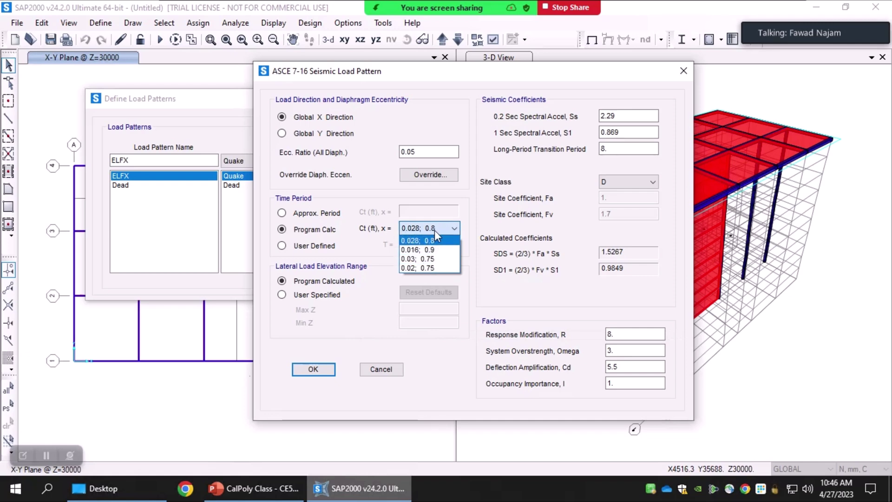
left_click(435, 231)
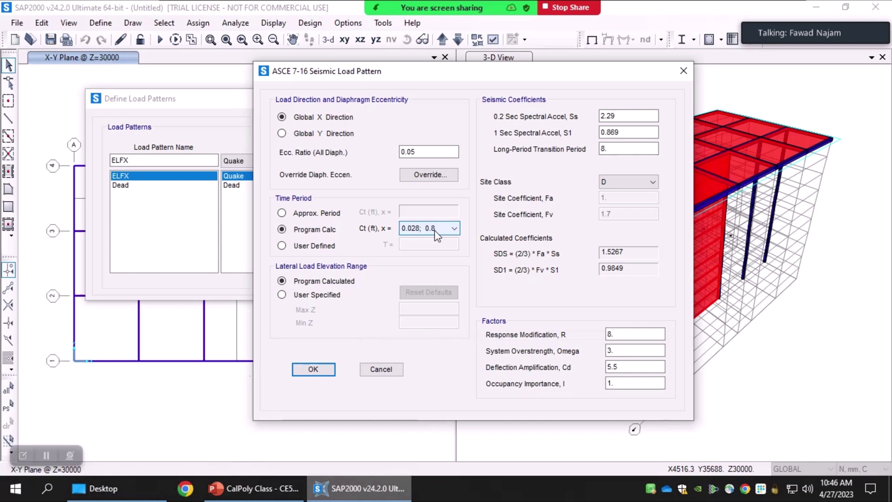
left_click(430, 229)
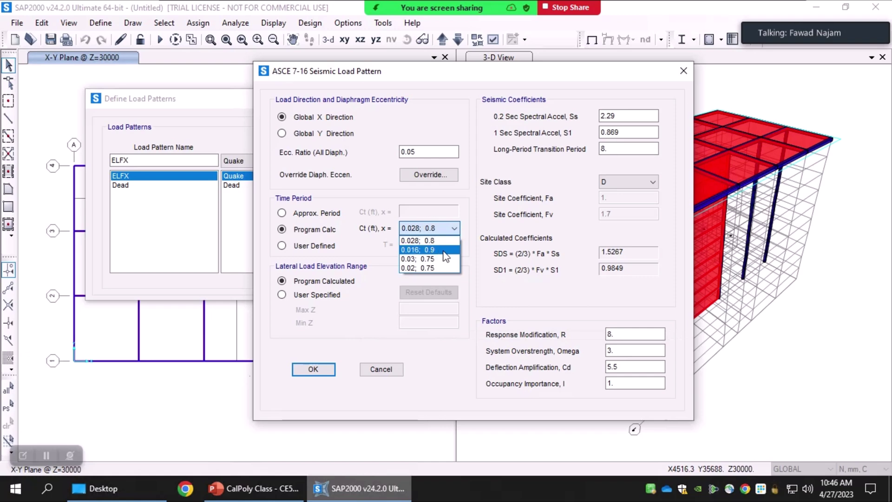
left_click(434, 242)
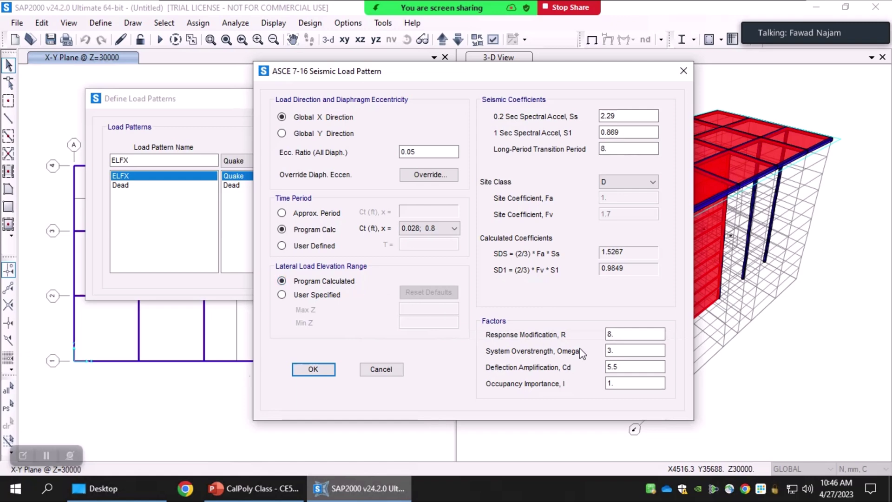
Review the response modification, overstrength, deflection amplification and importance factors, and accept the ASCE 7-16 settings of ELFX
left_click(623, 336)
key("Tab")
key("Tab")
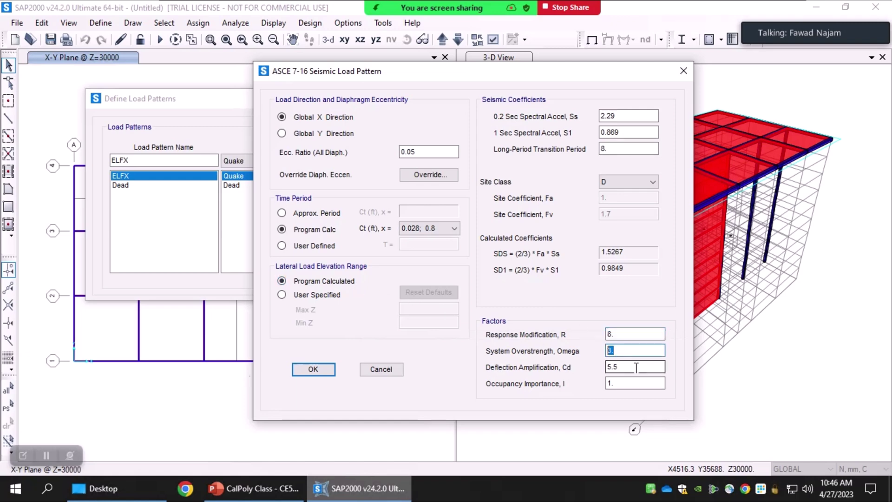
left_click(620, 383)
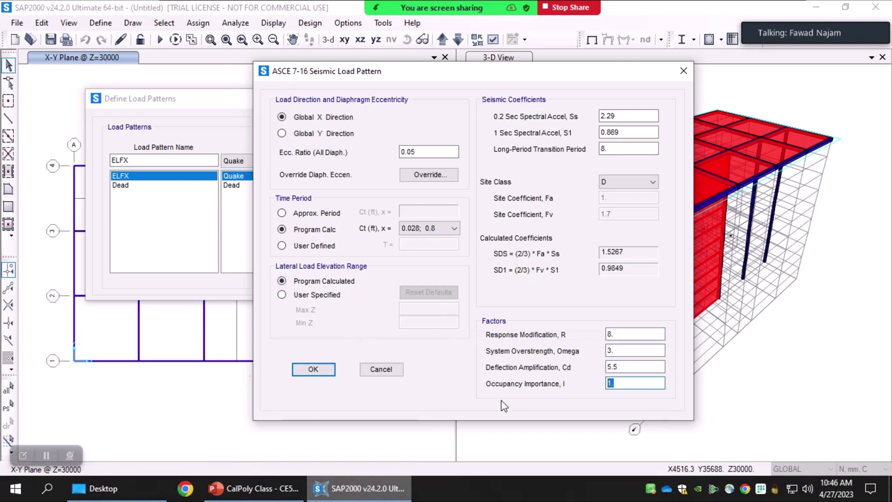
left_click(619, 334)
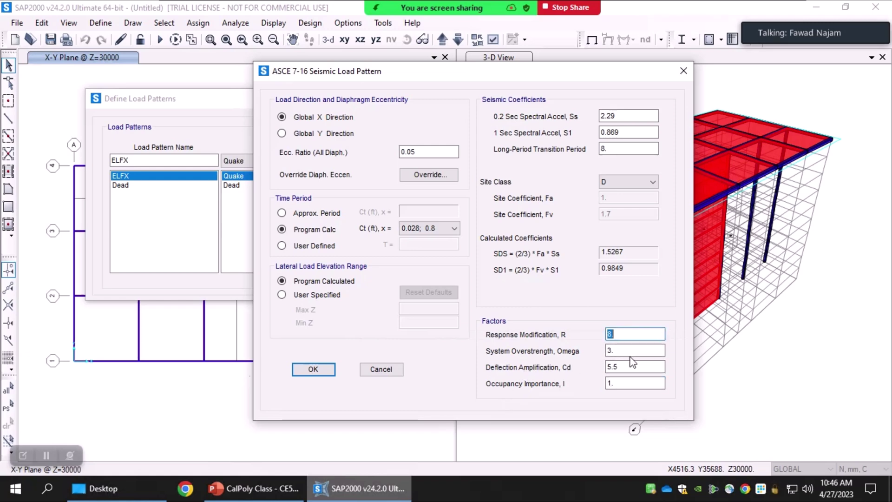
double_click(641, 367)
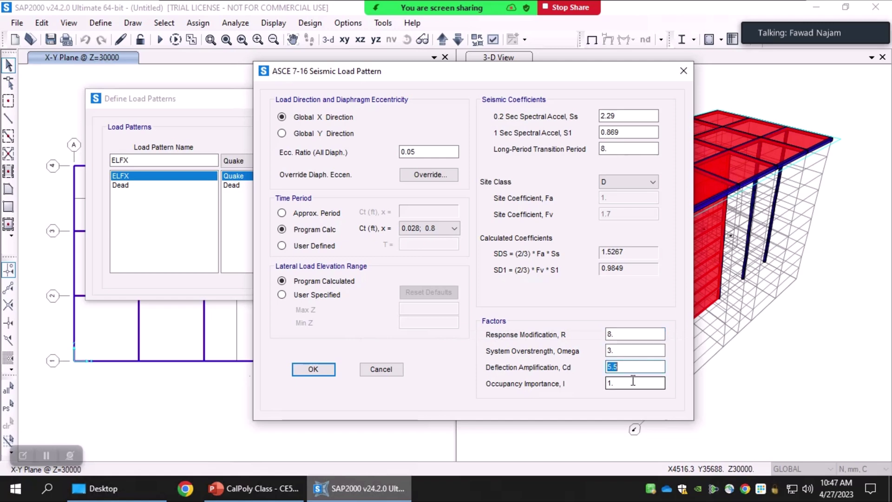
double_click(632, 382)
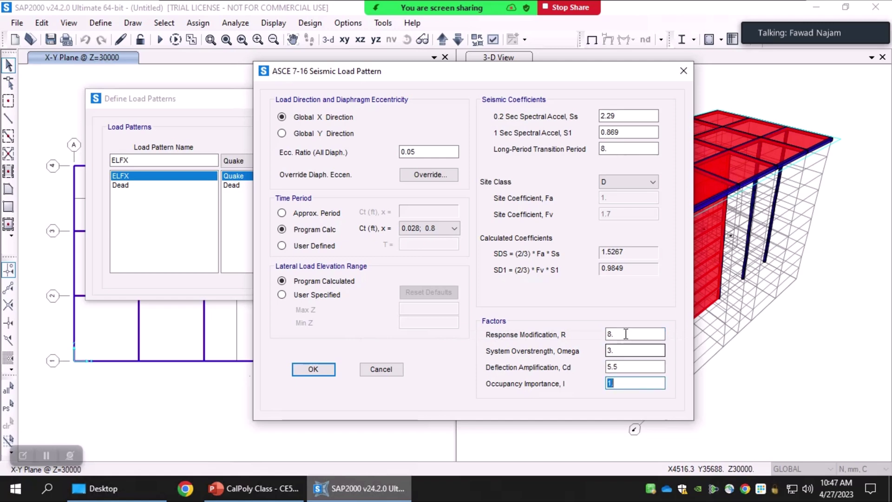
left_click(636, 381)
left_click(319, 370)
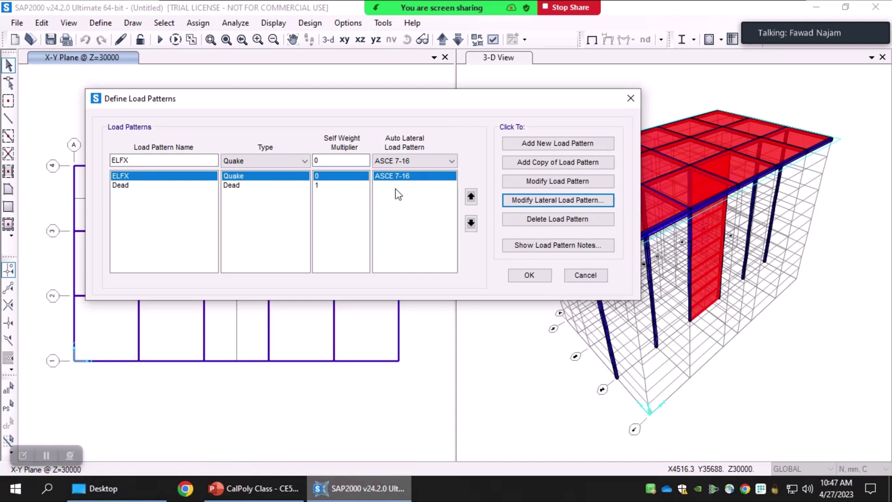
Add a copy of the ELFX load pattern and set its seismic load direction to Global Y
left_click(575, 163)
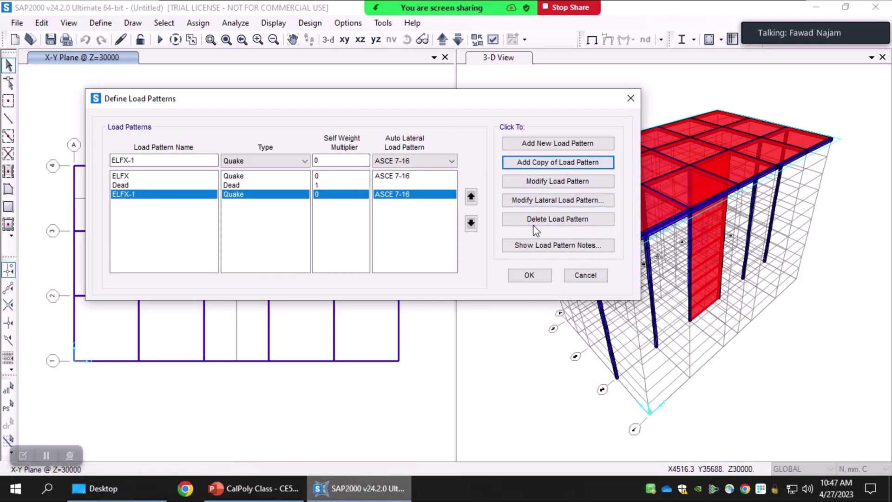
left_click(551, 203)
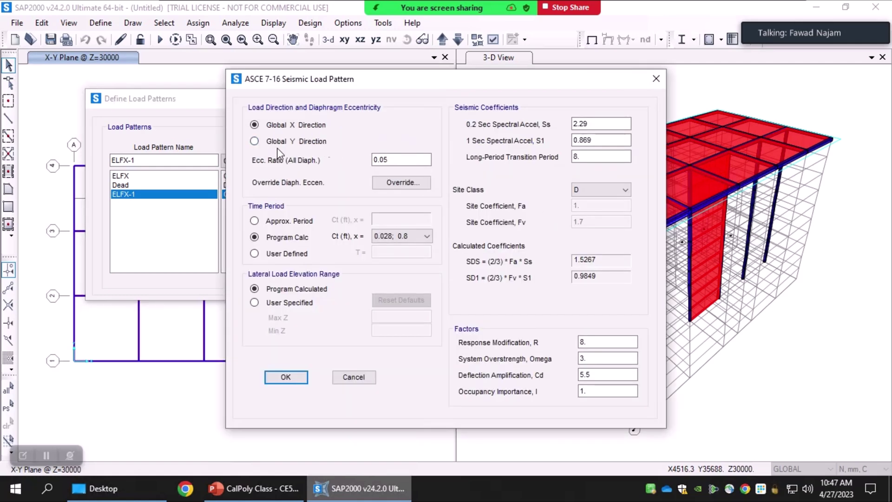
left_click(304, 141)
left_click(299, 378)
Rename the copied seismic load pattern as ELFY
left_click(150, 159)
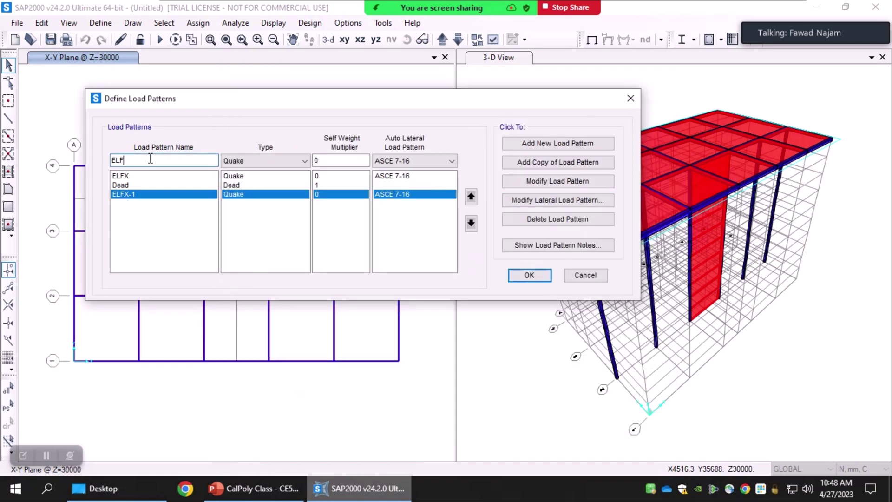
type("Y")
left_click(557, 181)
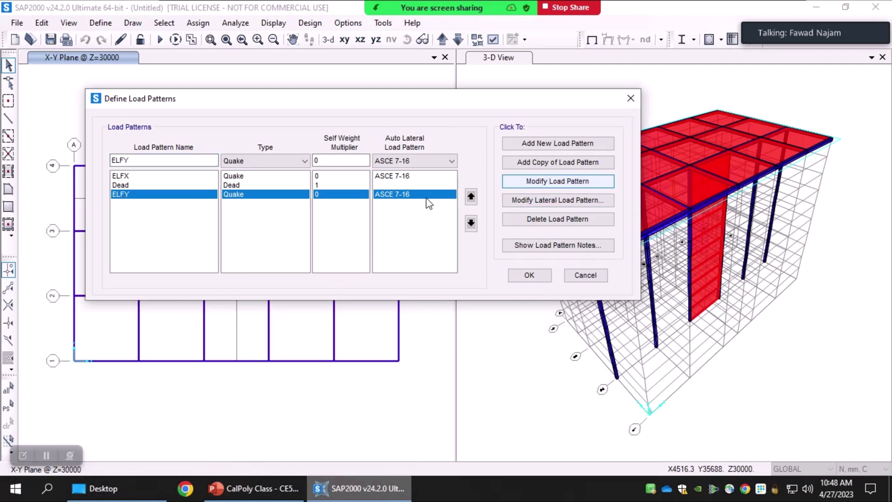
Check the ELFX and ELFY entries and their auto lateral load settings, and accept the load pattern definitions
left_click(137, 195)
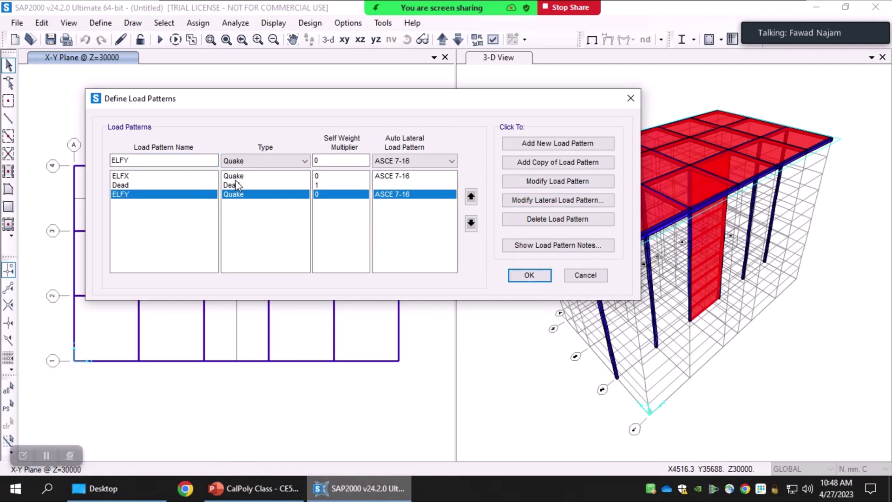
left_click(143, 177)
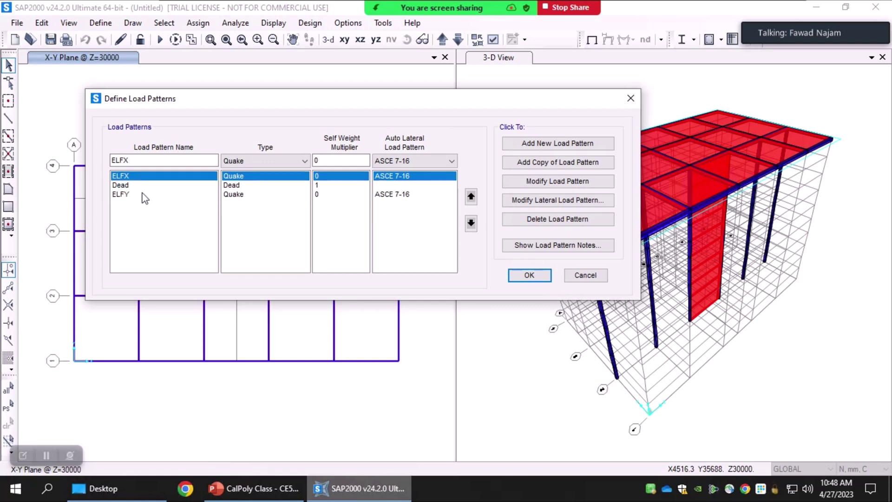
left_click(145, 195)
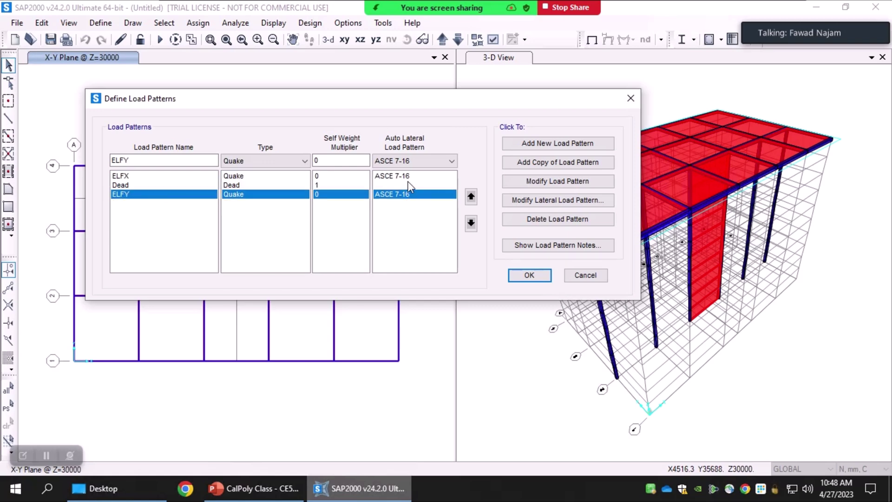
left_click(384, 177)
left_click(390, 197)
left_click_drag(395, 110, 374, 123)
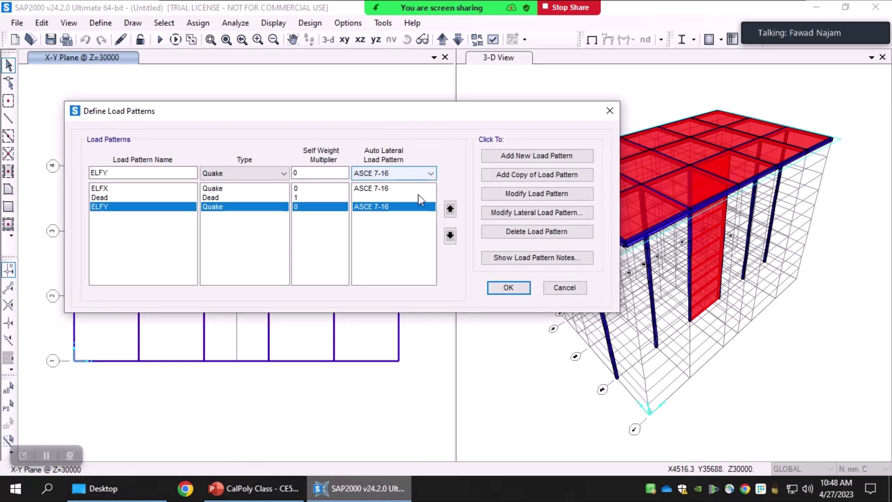
left_click(508, 288)
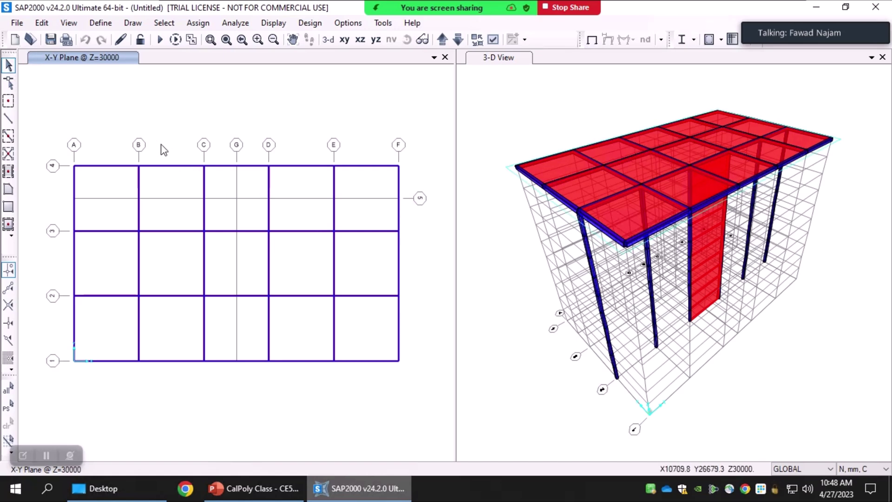
Open the load case definitions and show the data of the ELFY load case
left_click(101, 23)
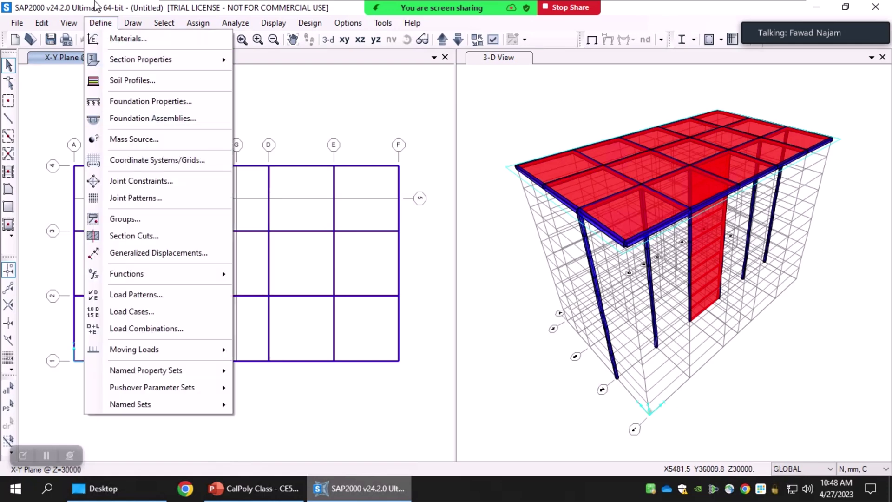
left_click(140, 311)
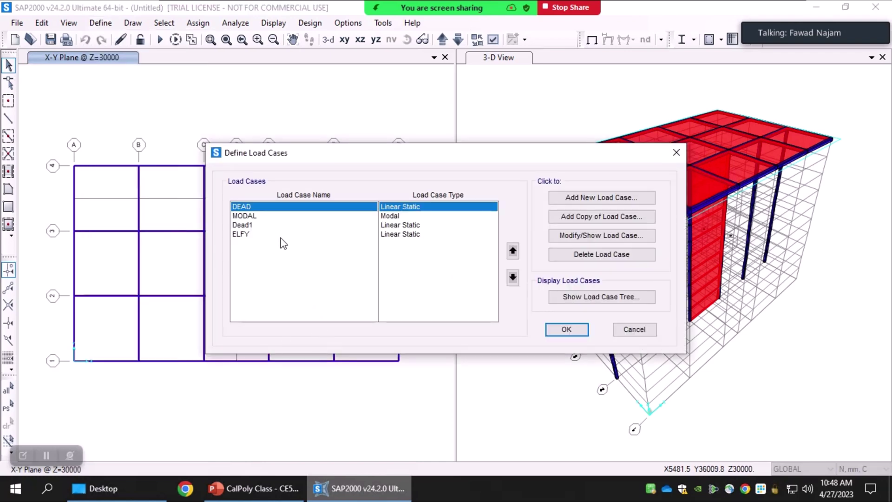
left_click(250, 235)
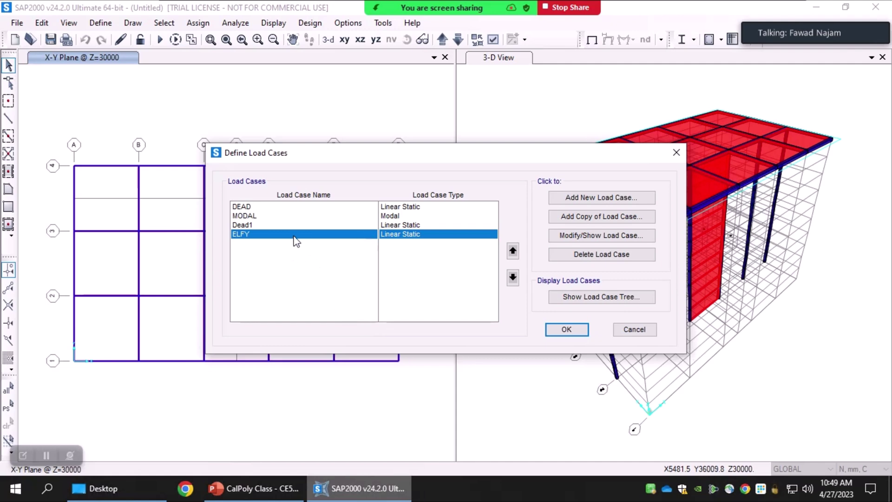
left_click(594, 235)
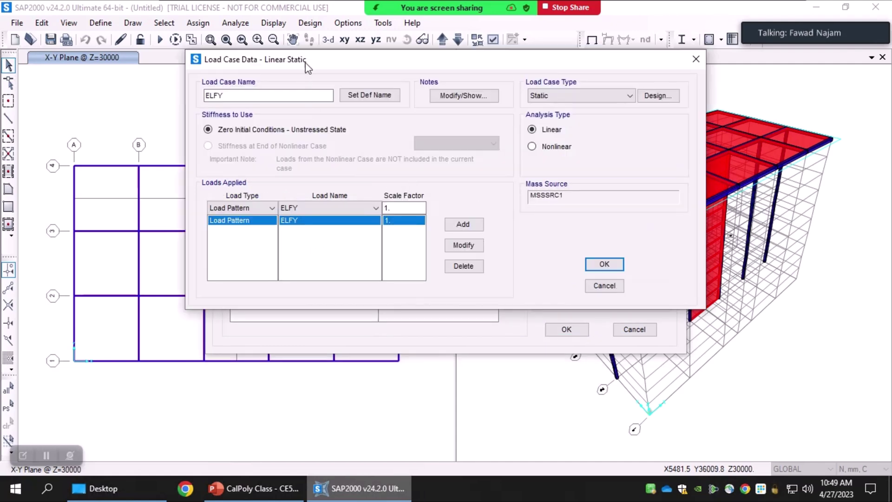
Review the ELFY load case's name and the available load case types, and leave its data without saving changes
left_click_drag(305, 59, 254, 82)
left_click(184, 117)
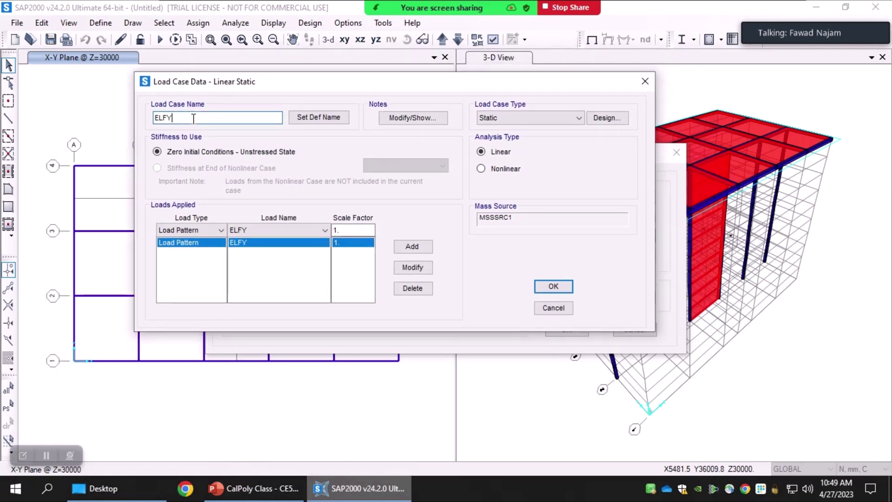
double_click(196, 118)
left_click(191, 122)
left_click(489, 120)
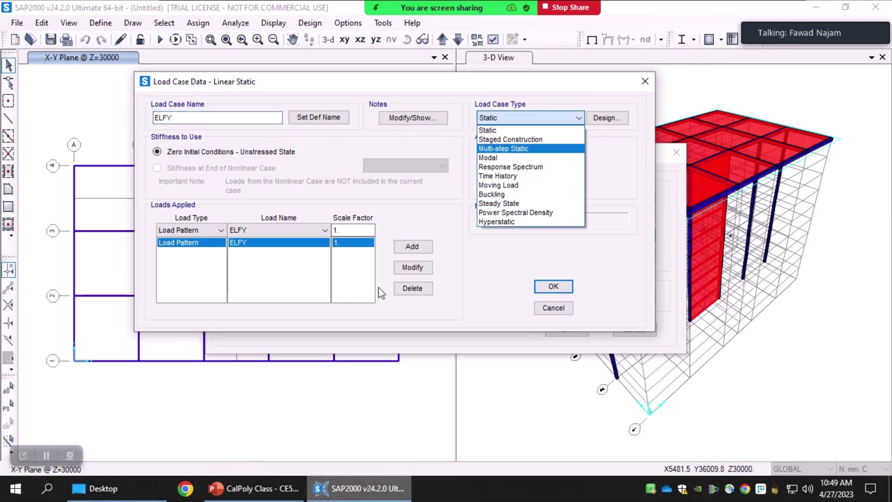
left_click(483, 298)
left_click(553, 308)
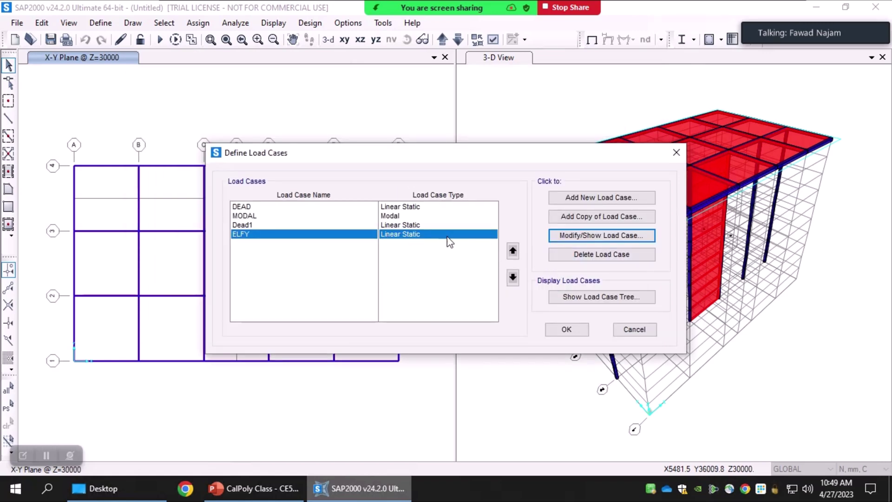
Delete the ELFY load case from the load case definitions
left_click(597, 259)
left_click(456, 291)
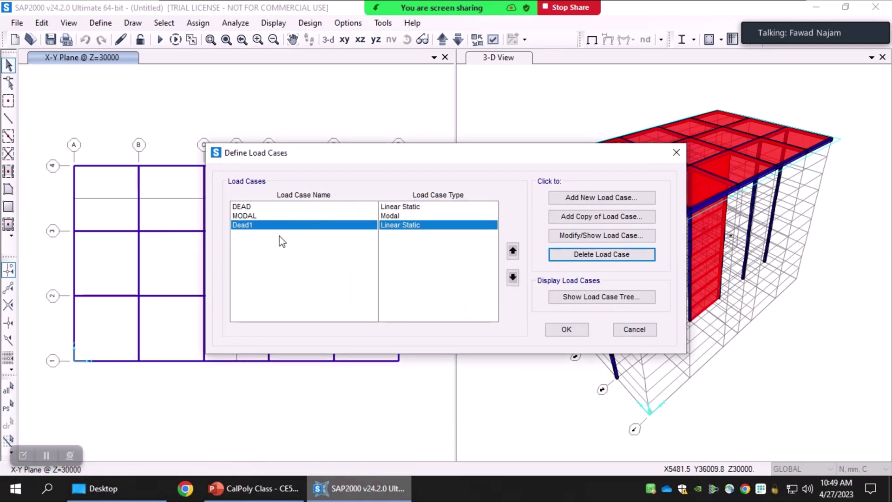
Add a new load case named ELFX and keep its load case type as Static
left_click(254, 215)
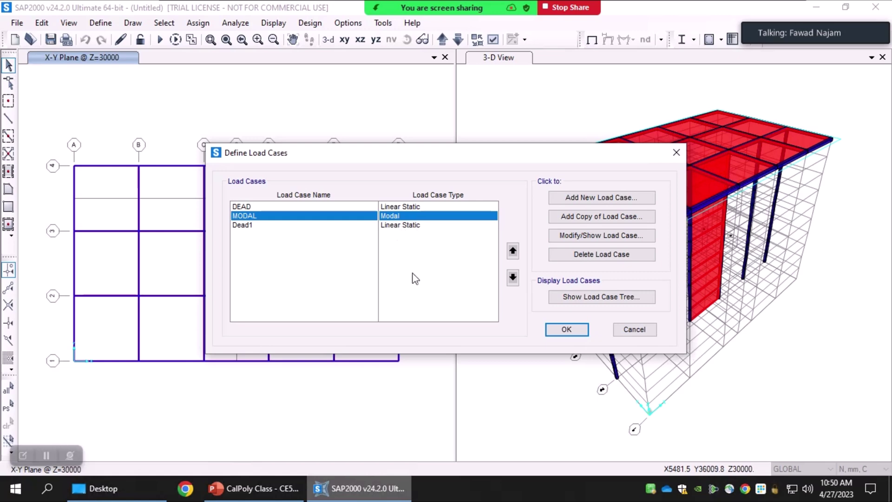
left_click(631, 197)
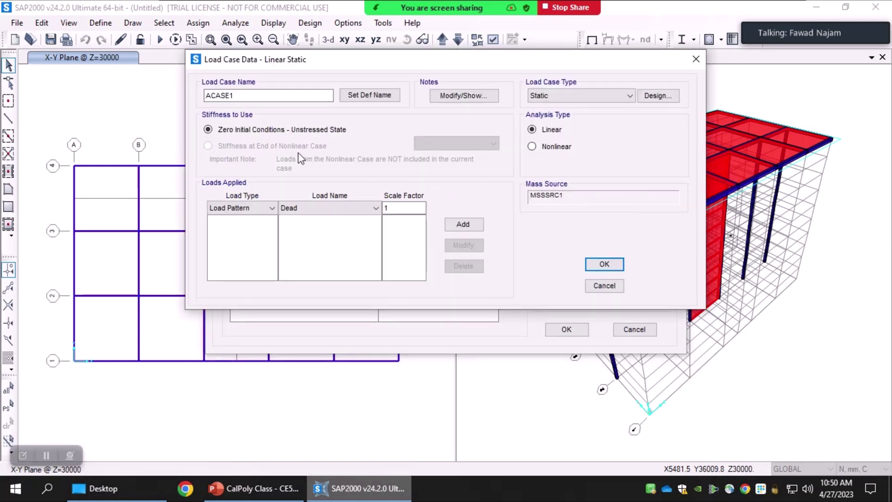
double_click(265, 95)
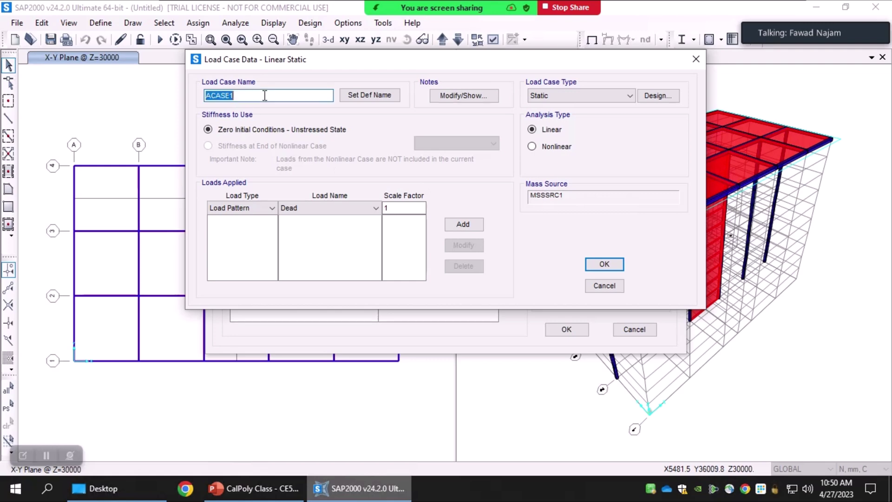
type("ELFX")
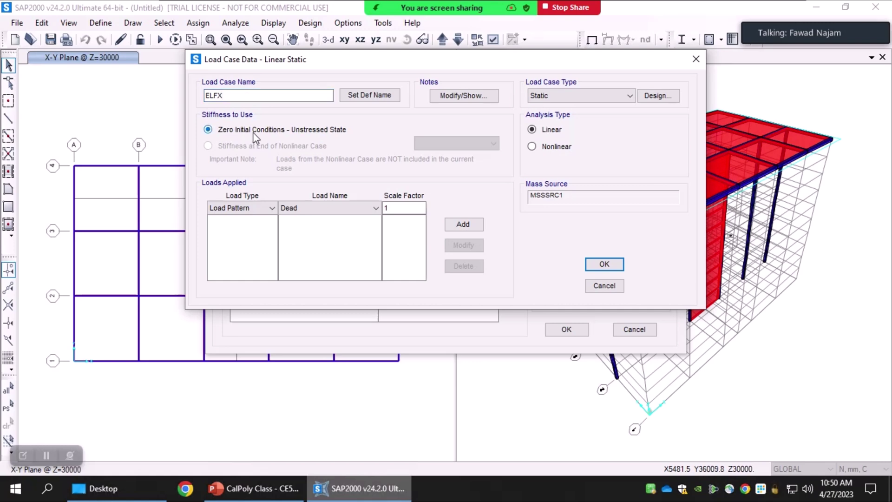
left_click(566, 96)
left_click(543, 113)
left_click(547, 96)
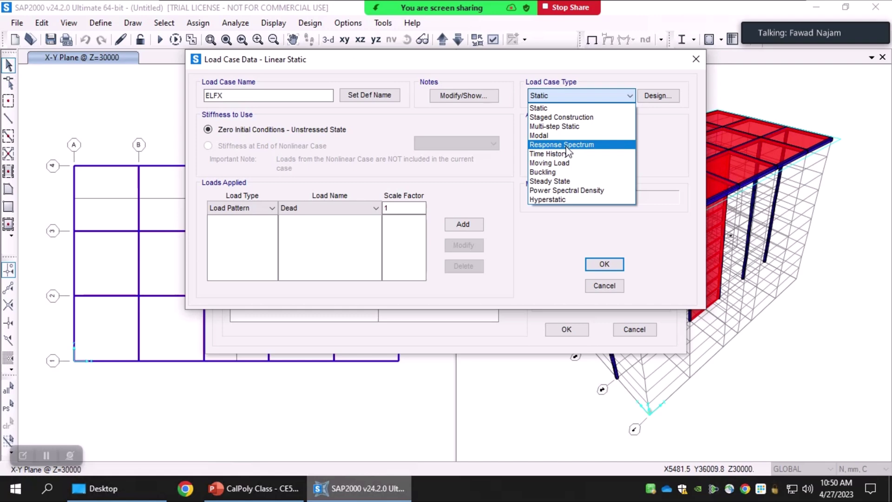
left_click(538, 108)
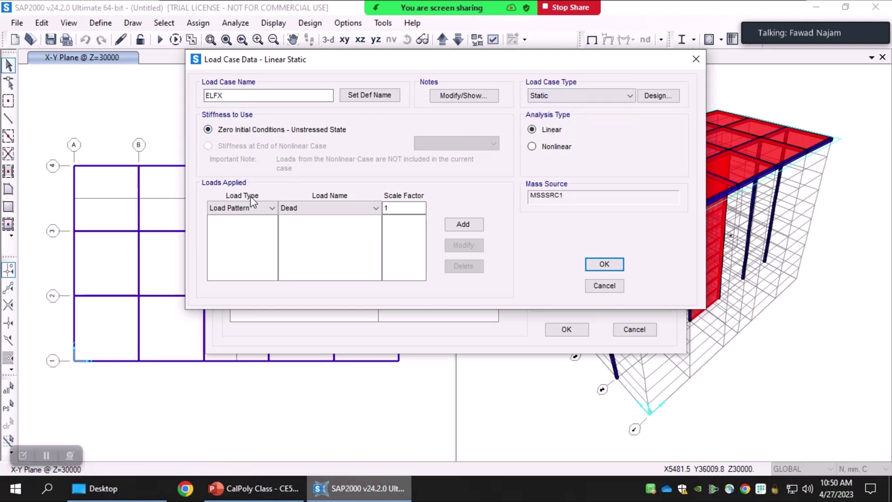
Add the ELFX load pattern with a scale factor of 1 to the loads applied in the ELFX load case
left_click(214, 253)
left_click(249, 208)
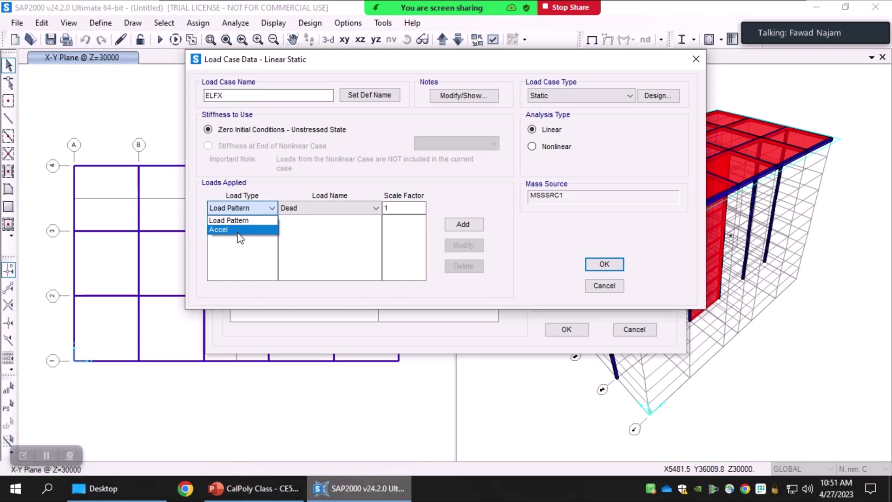
left_click(227, 221)
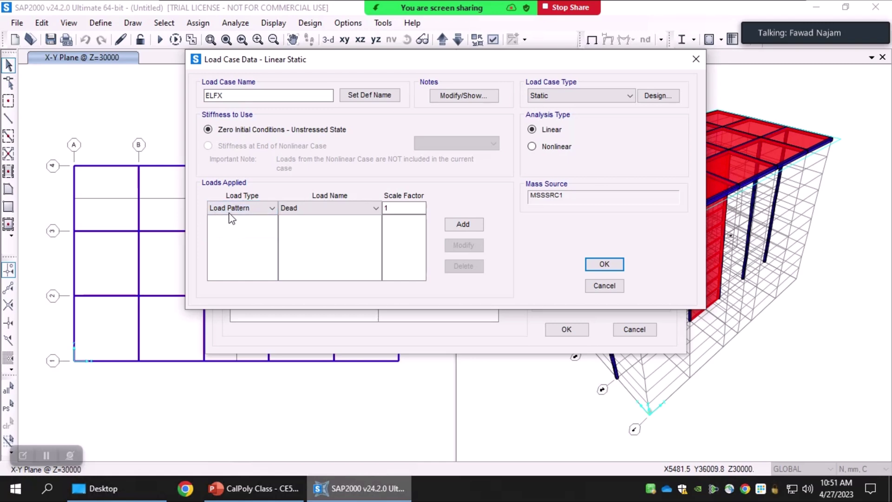
left_click(302, 209)
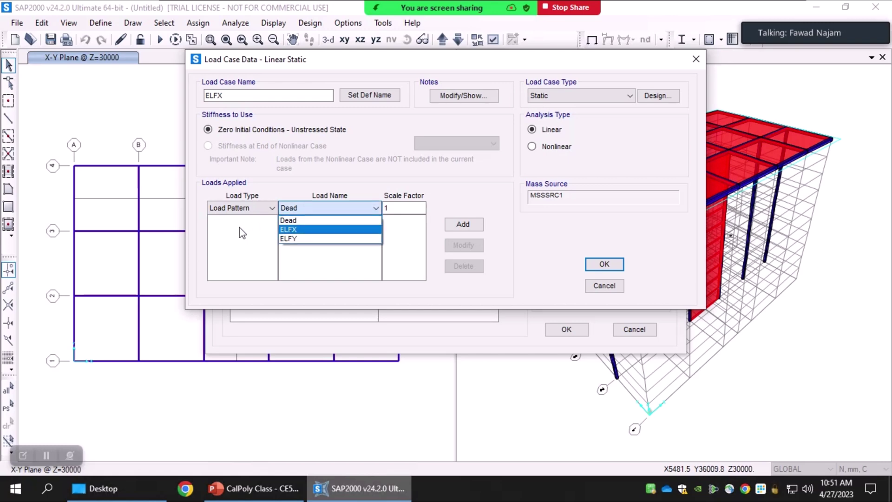
left_click(293, 229)
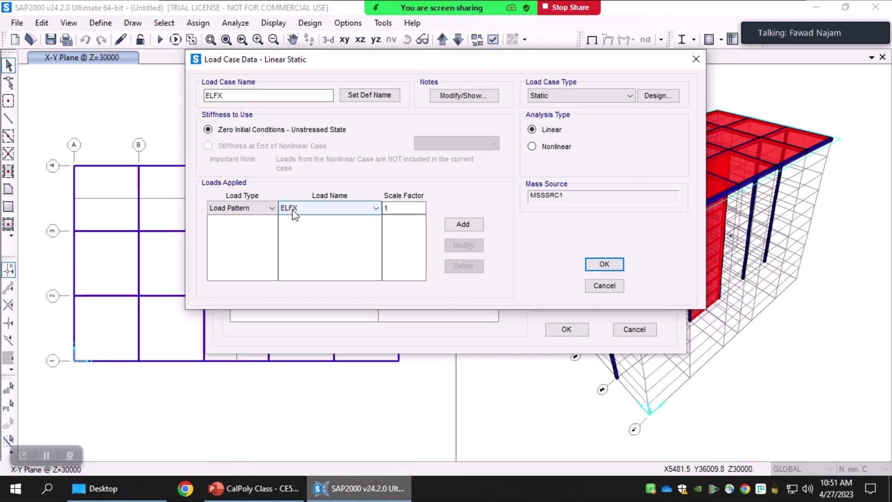
double_click(396, 209)
double_click(400, 208)
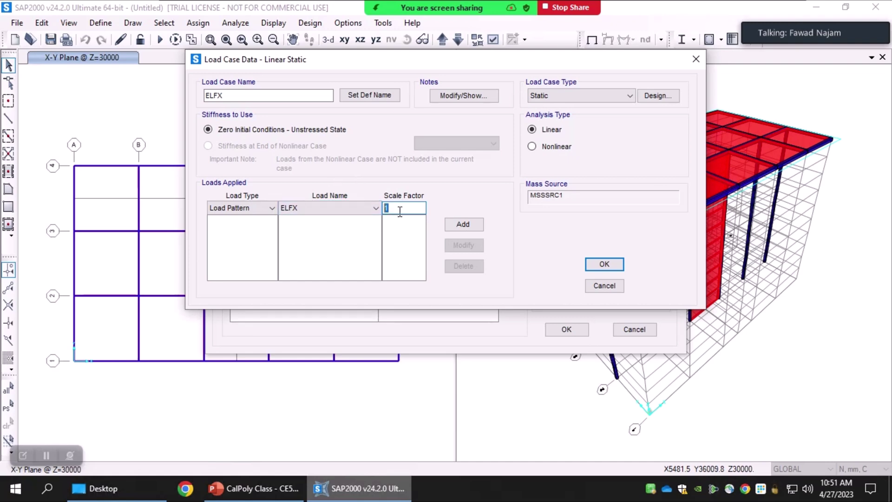
left_click(409, 208)
left_click(461, 226)
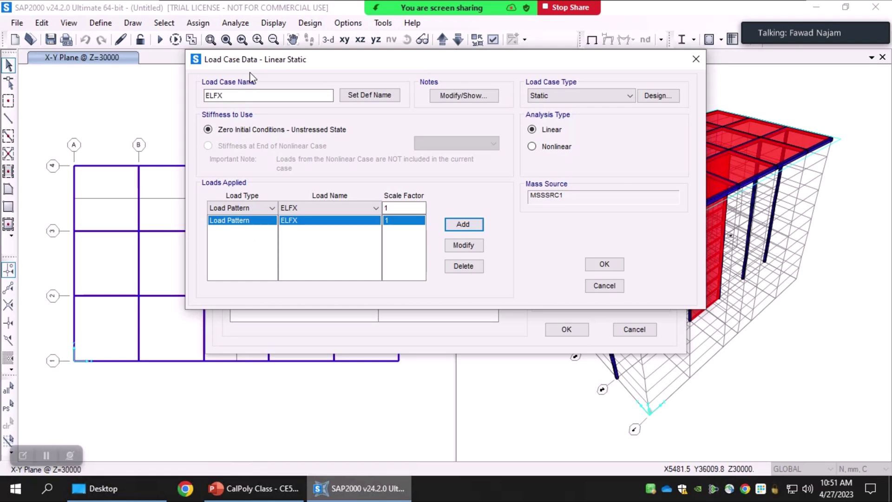
Check the ELFX load case's name and applied load entry, and accept the load case data
left_click(288, 223)
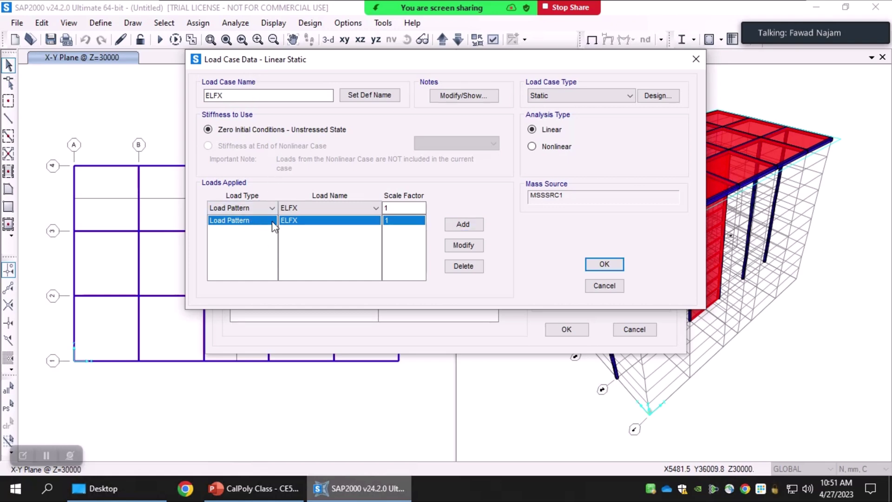
double_click(231, 95)
left_click(232, 95)
left_click(605, 264)
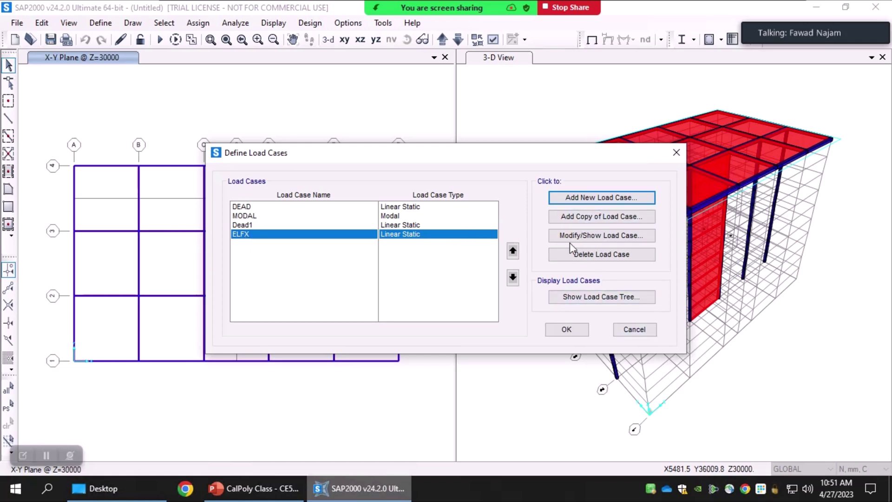
Add a copy of the ELFX load case named ELFY, with its applied load pattern changed to ELFY
left_click(610, 218)
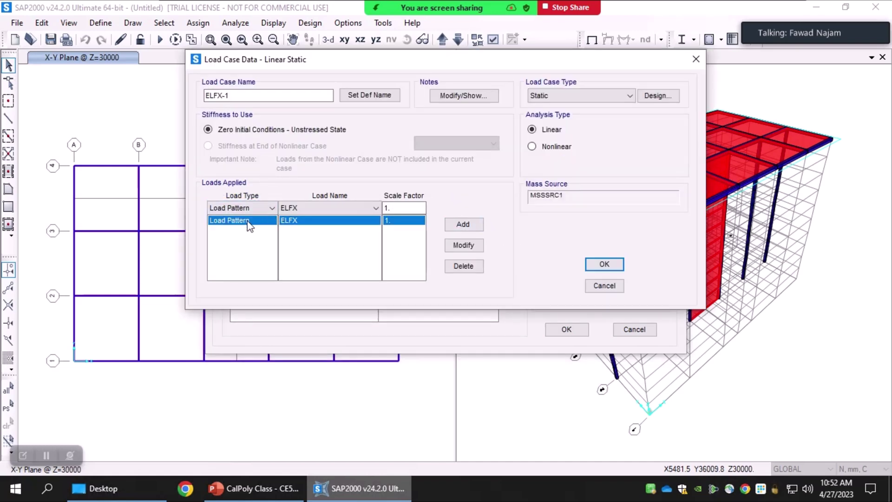
left_click(250, 96)
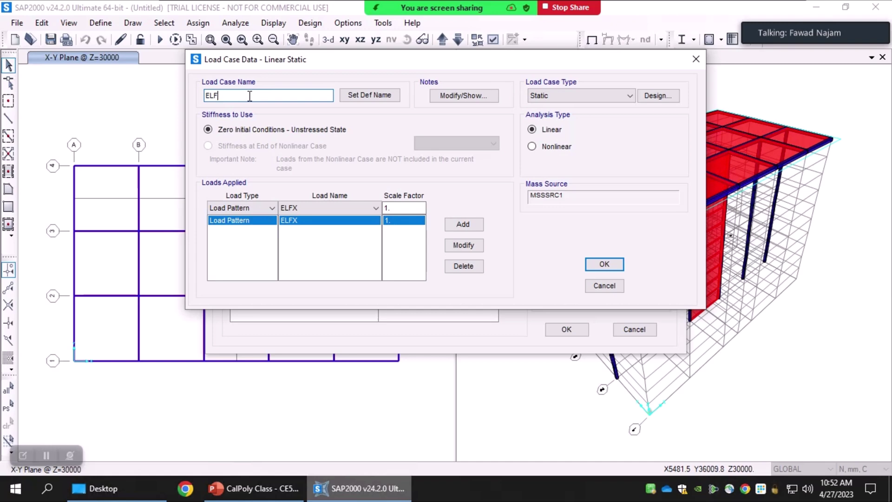
type("Y")
left_click(351, 205)
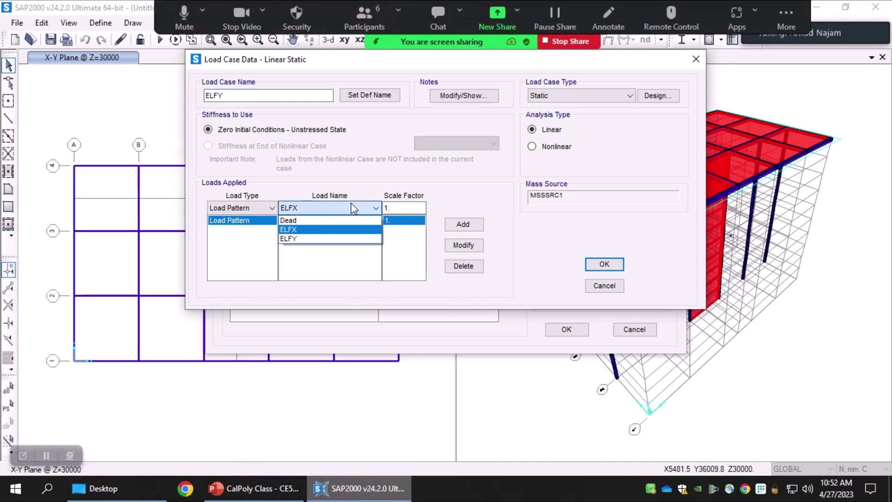
left_click(297, 239)
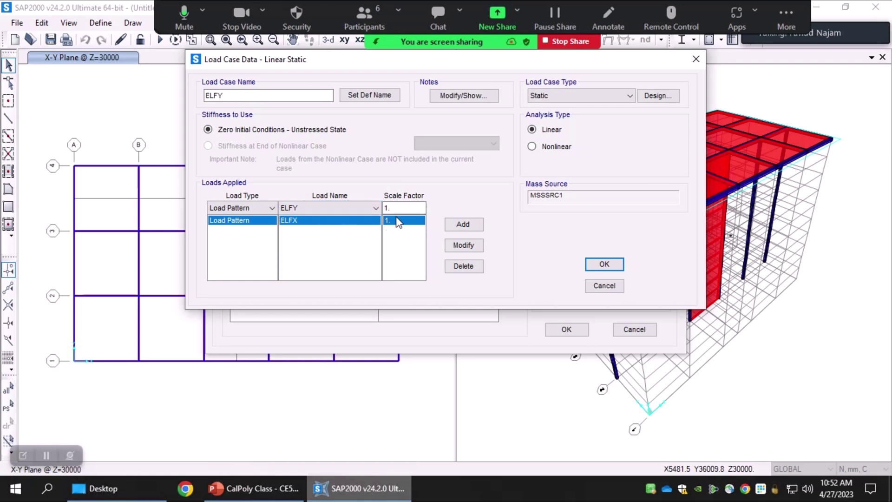
left_click(464, 245)
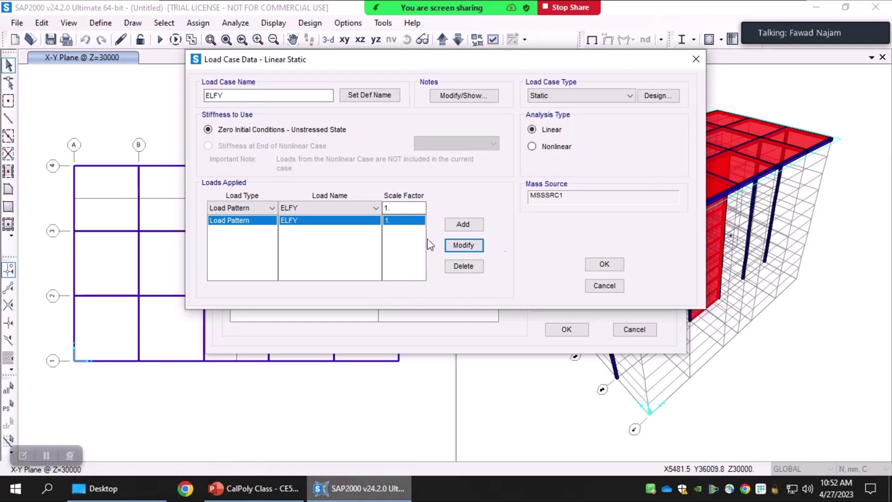
left_click(602, 265)
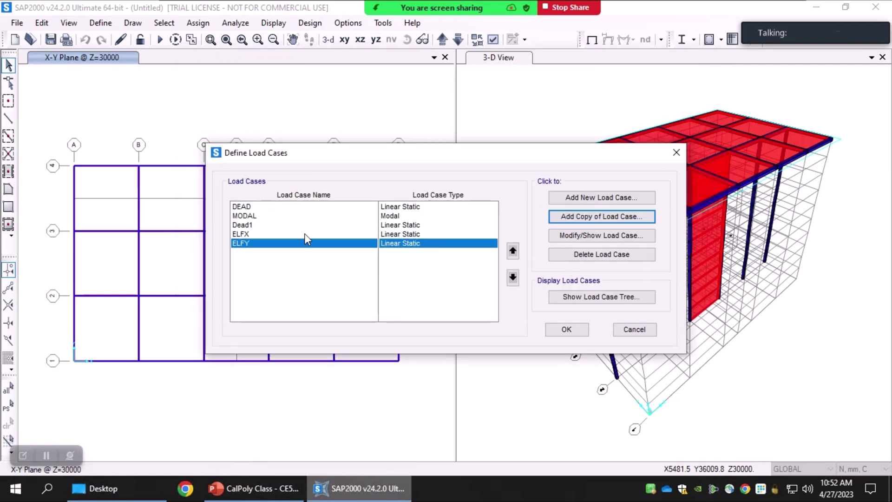
Check the ELFX and ELFY load cases in the list and accept the load case definitions
left_click(277, 234)
left_click(276, 246)
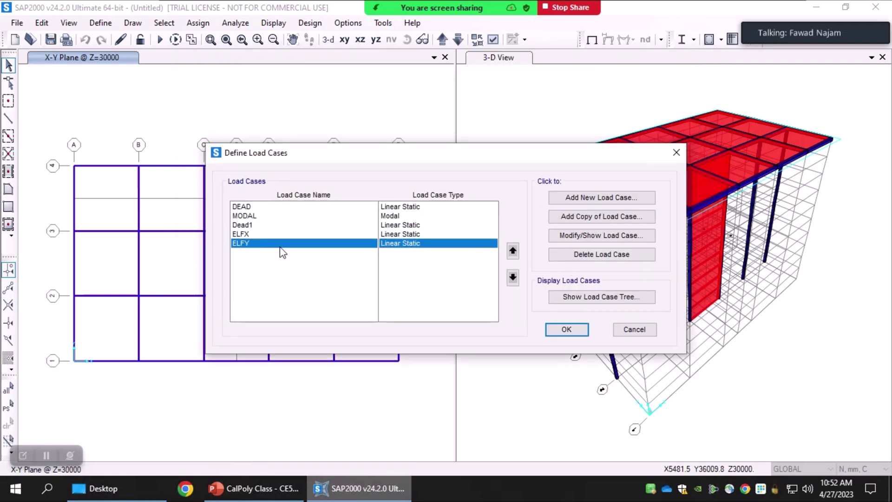
left_click(351, 233)
left_click(352, 243)
left_click(562, 329)
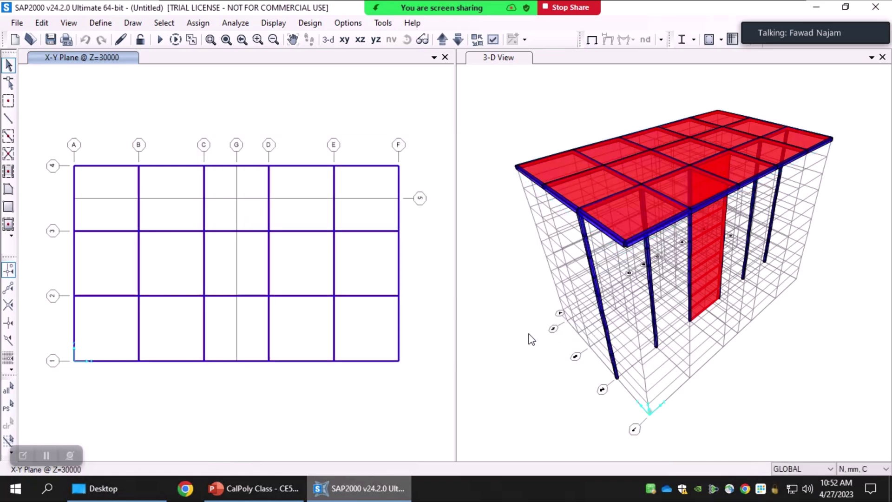
Open the mass source definitions, examine the MSSSRC1 entry and the available options, and leave without changes
left_click(94, 28)
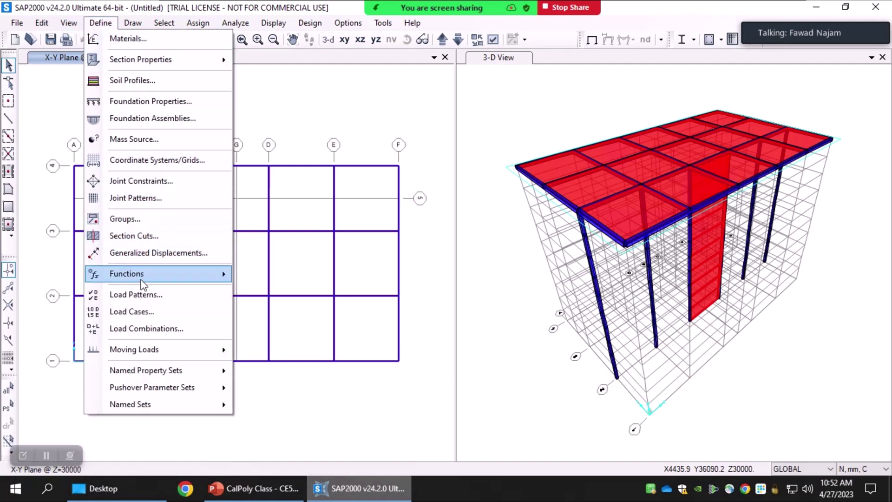
mouse_move(141, 279)
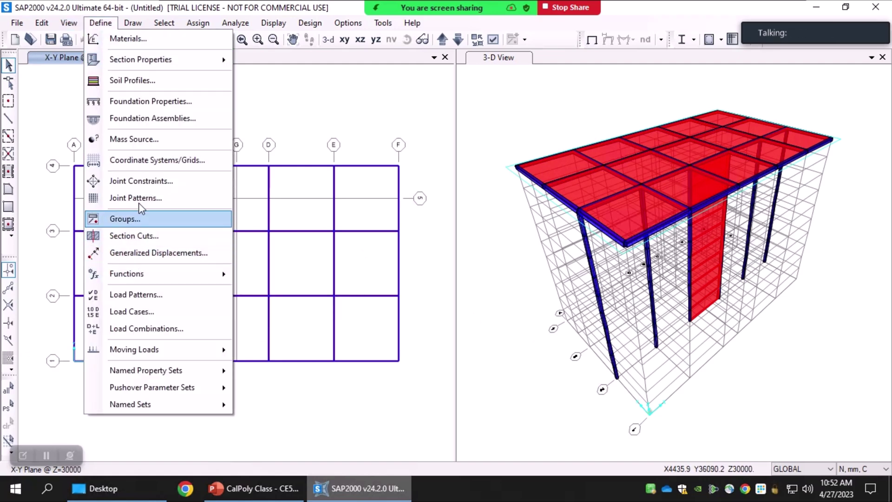
left_click(185, 147)
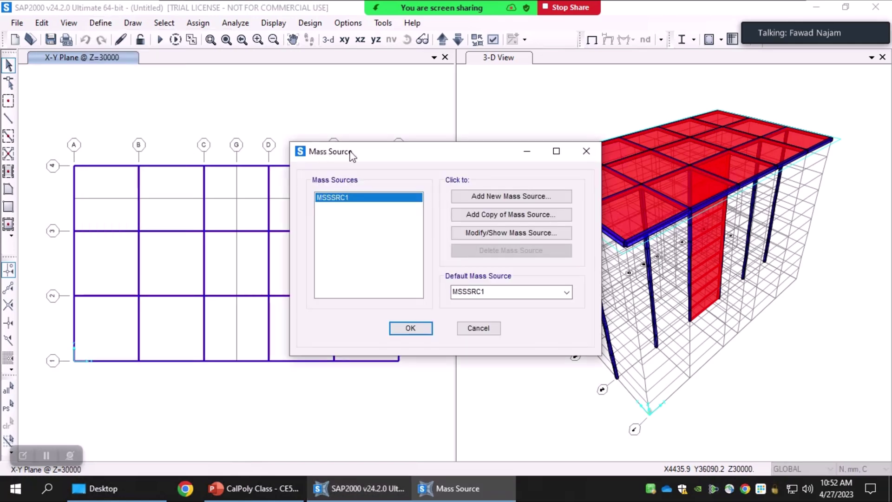
left_click_drag(349, 151, 355, 141)
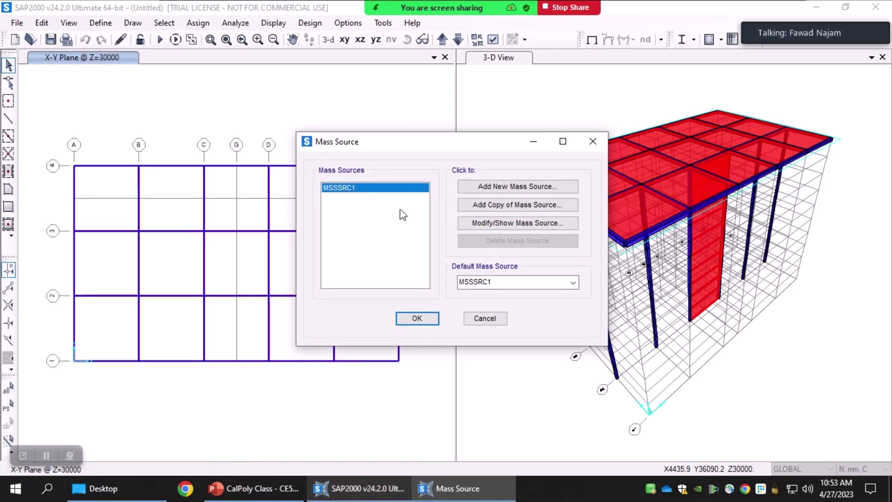
left_click_drag(468, 142, 587, 144)
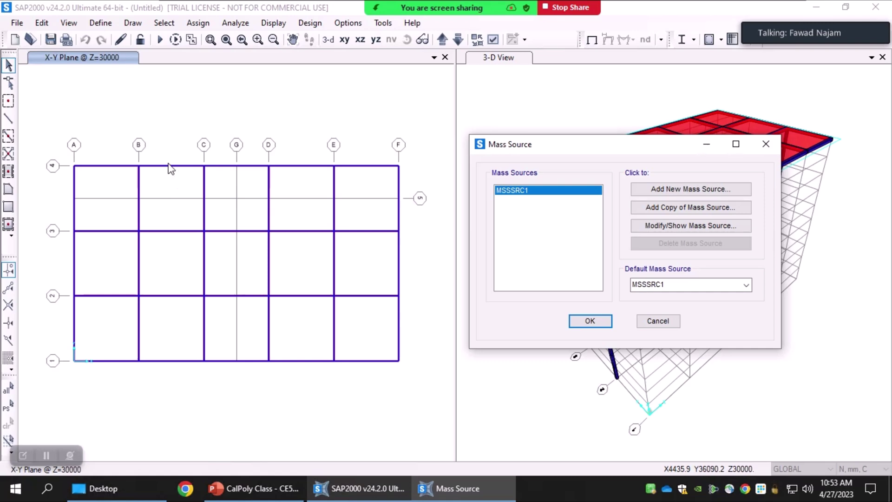
key("Tab")
key("Return")
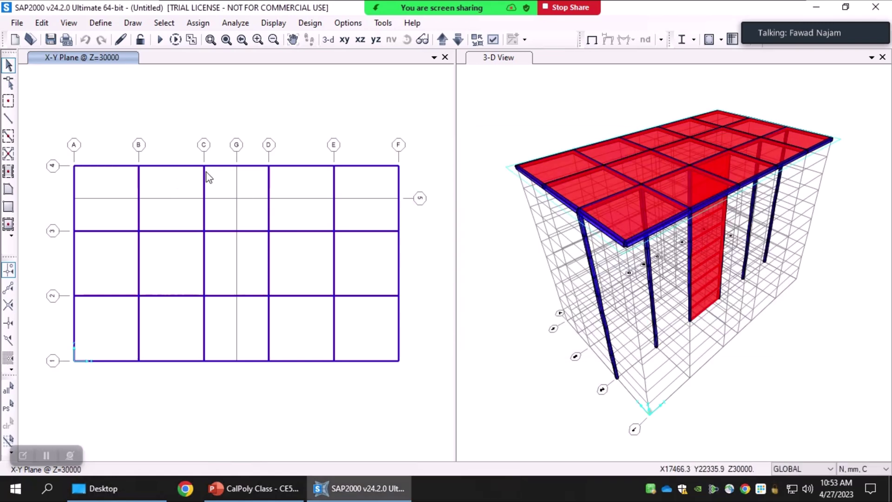
Select the beam on grid 4 between B and C, view the assignable frame sections, and clear the selection without assigning one
left_click(181, 166)
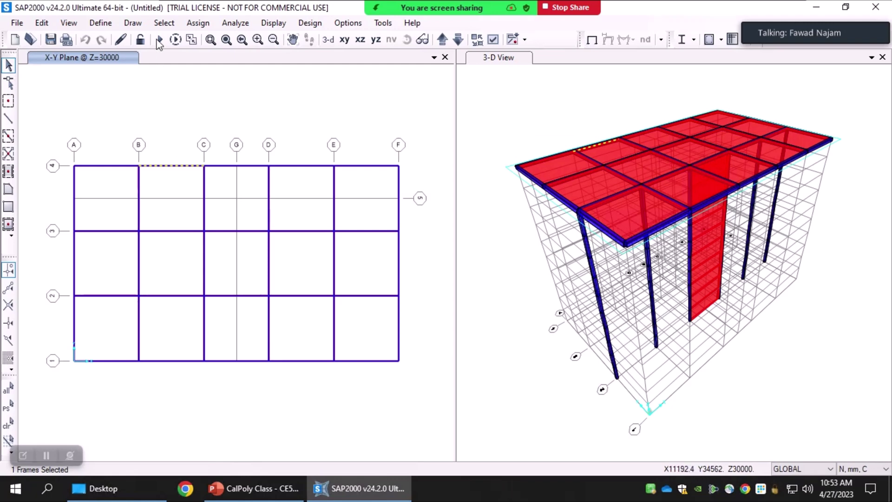
left_click(198, 23)
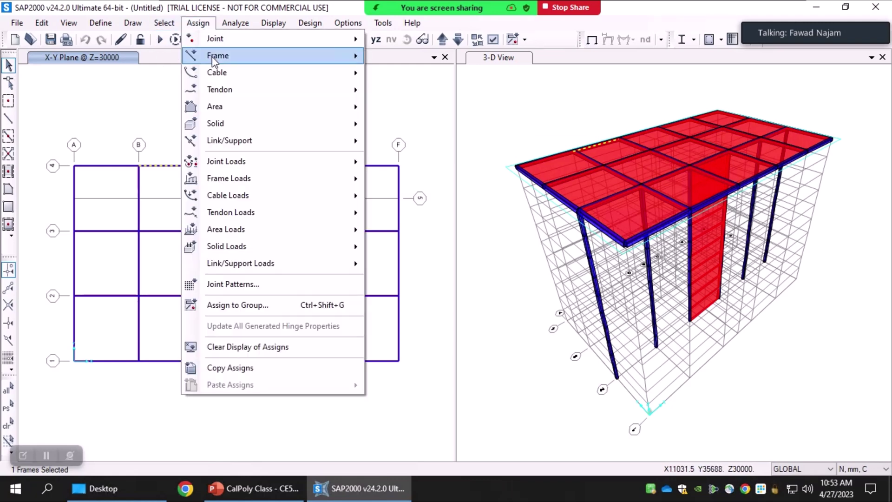
mouse_move(212, 57)
left_click(411, 62)
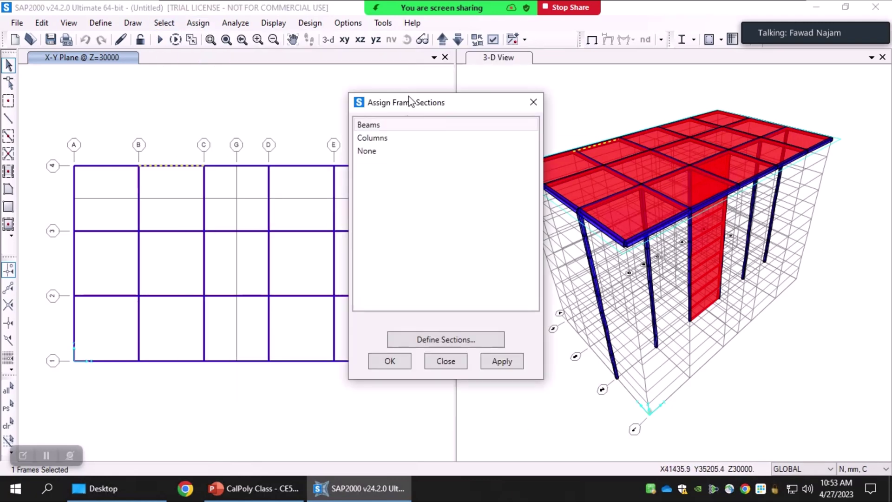
left_click(375, 151)
left_click(380, 139)
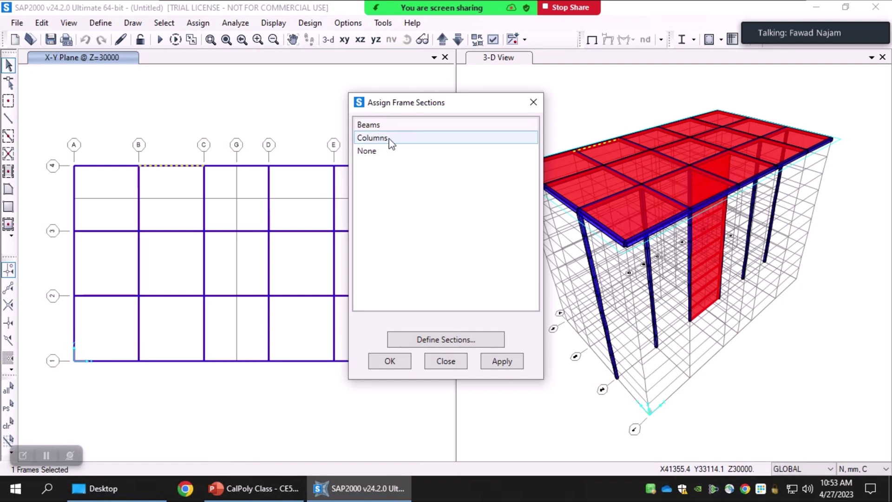
left_click(503, 361)
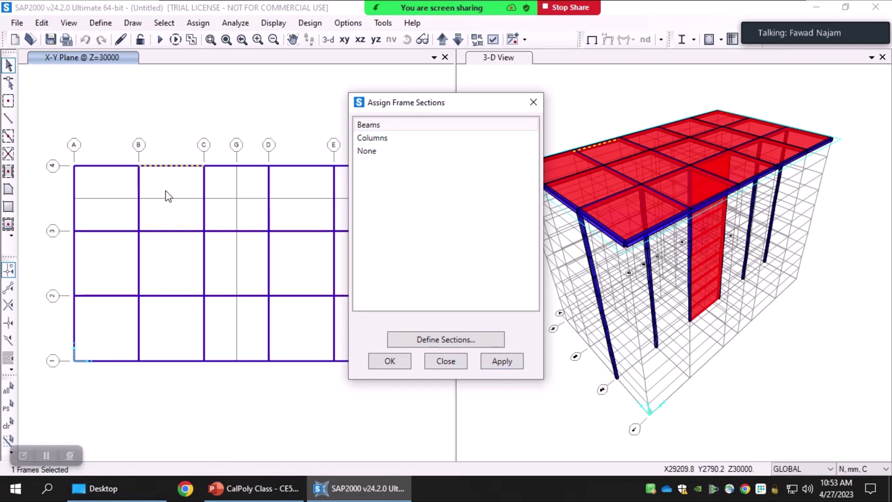
left_click(450, 362)
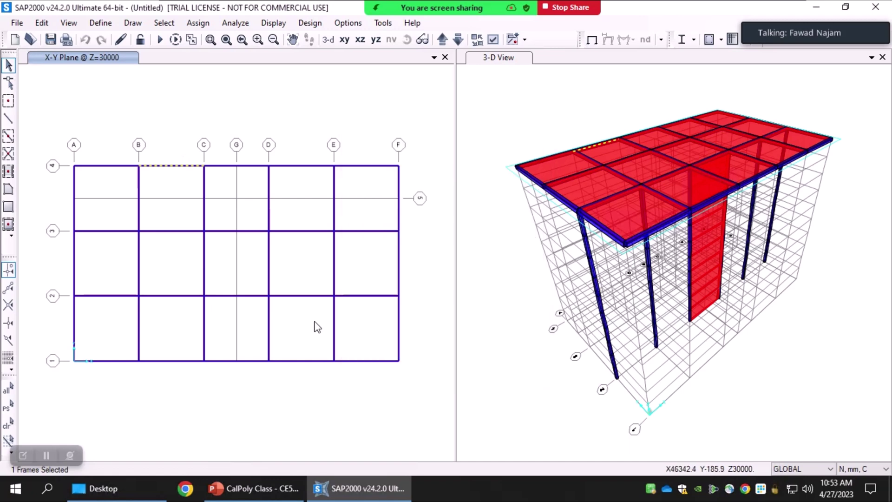
left_click(169, 167)
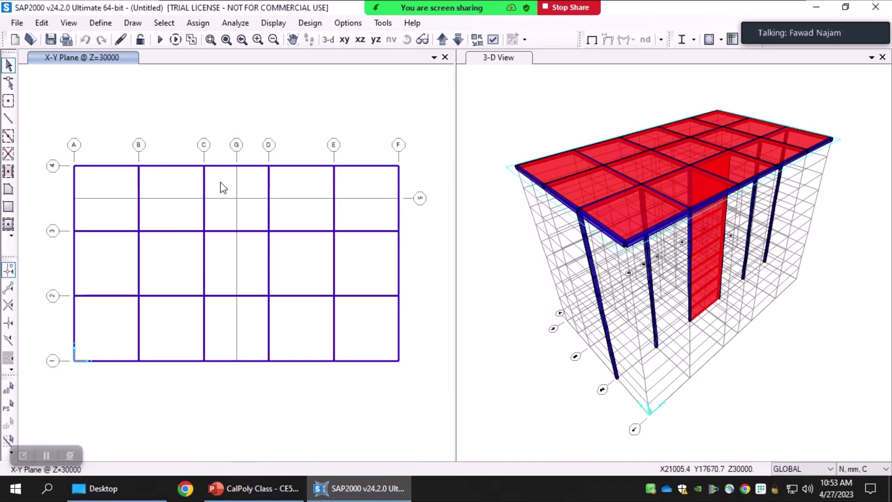
Open the MSSSRC1 mass source data and enable Specified Load Patterns alongside Element Self Mass and Additional Mass
left_click(101, 23)
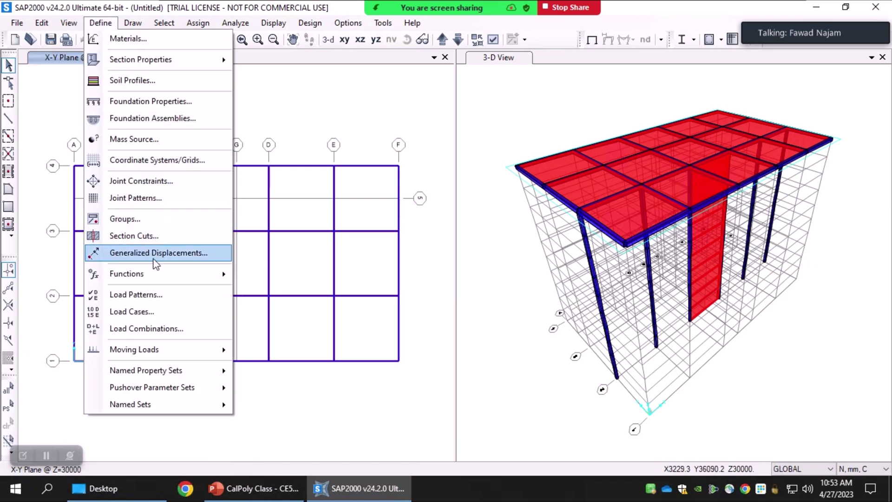
left_click(132, 139)
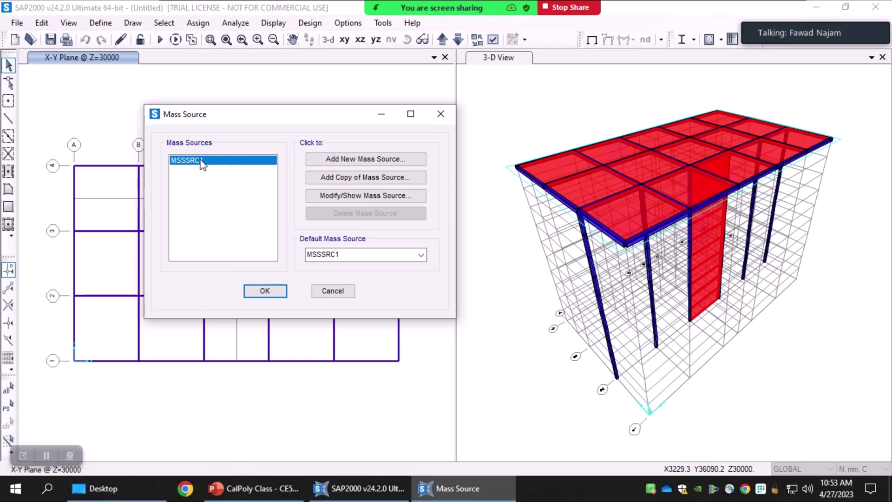
left_click(333, 197)
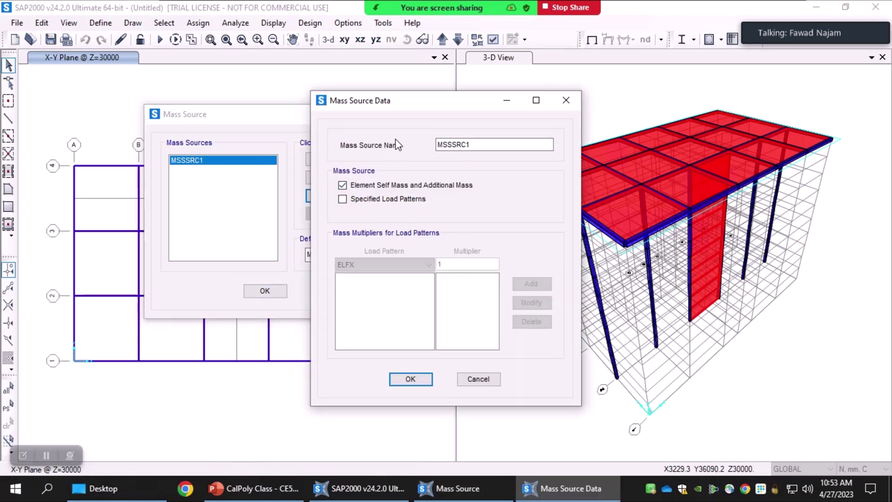
left_click_drag(410, 101, 256, 64)
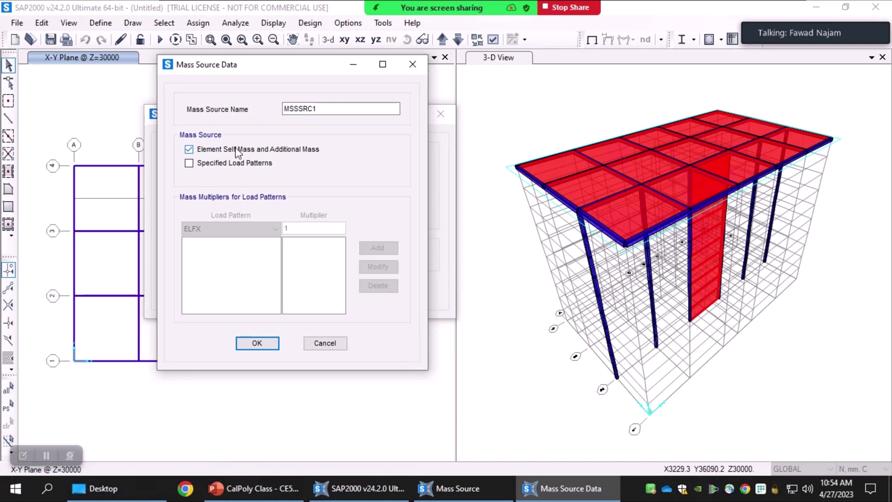
left_click(189, 151)
left_click(188, 163)
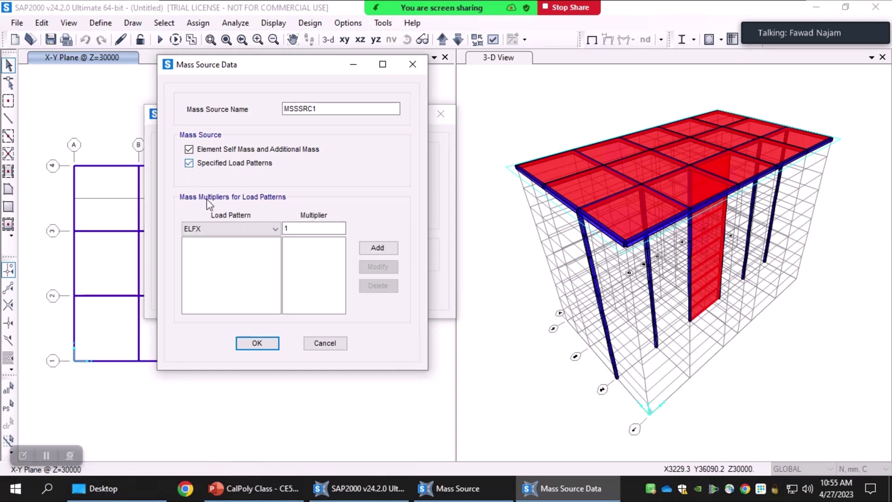
Examine the load patterns and multiplier available for the mass source, and leave the mass source definitions without saving
left_click(228, 231)
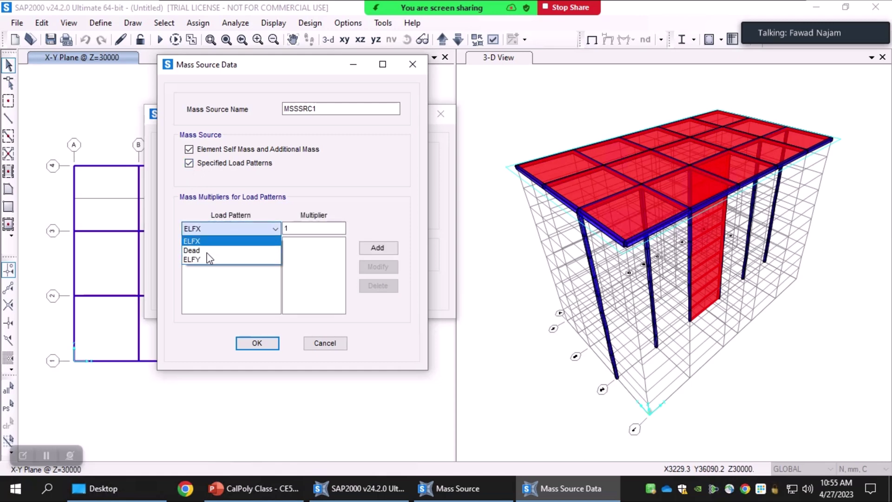
left_click(207, 278)
left_click(311, 228)
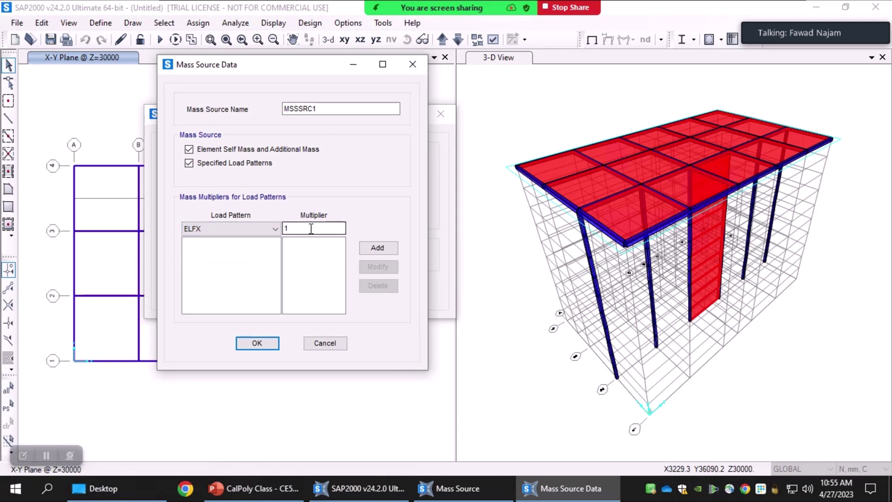
left_click(377, 248)
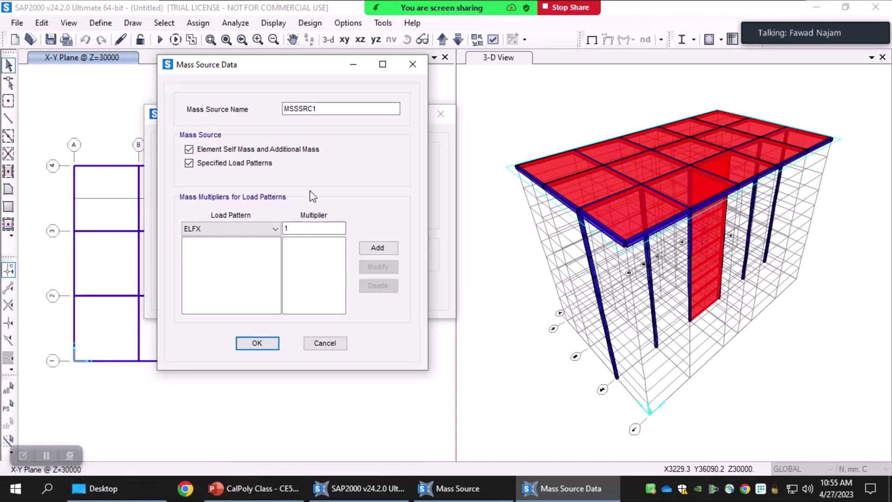
left_click(224, 229)
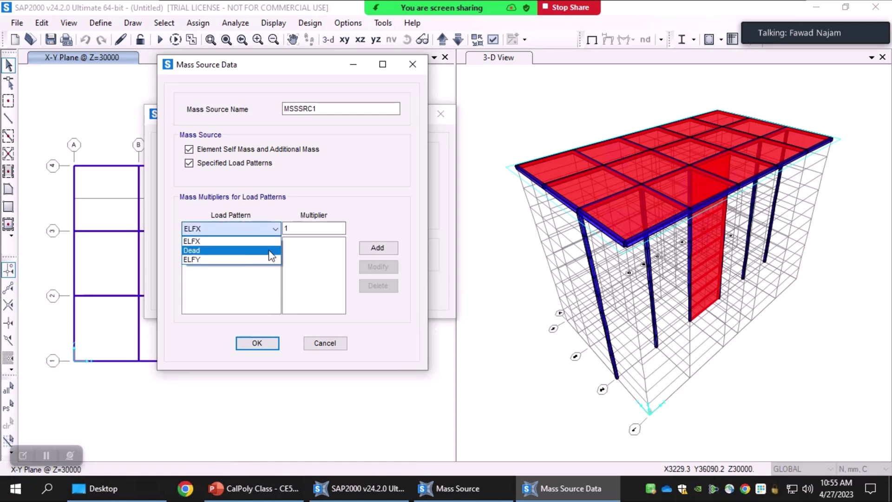
left_click(299, 250)
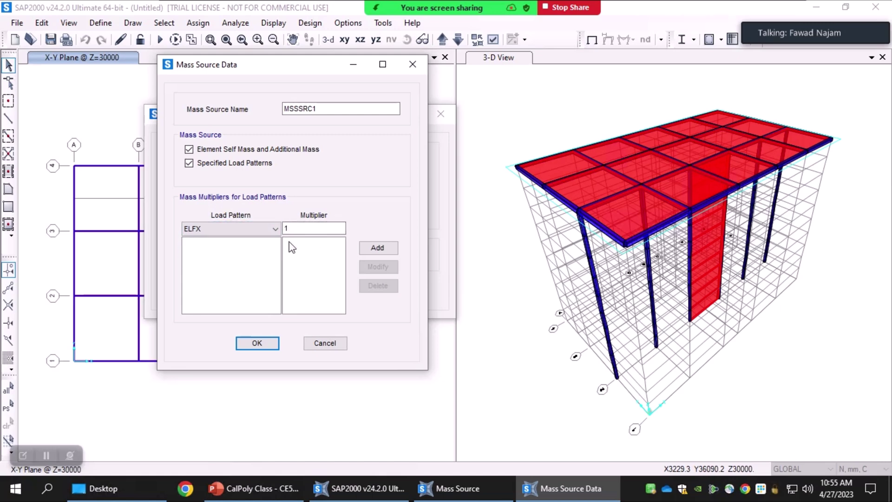
left_click(309, 227)
left_click(318, 345)
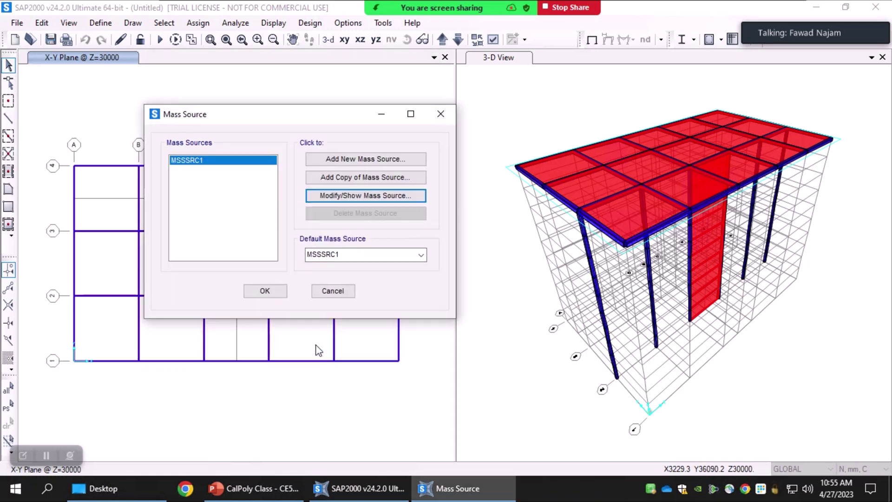
left_click(329, 291)
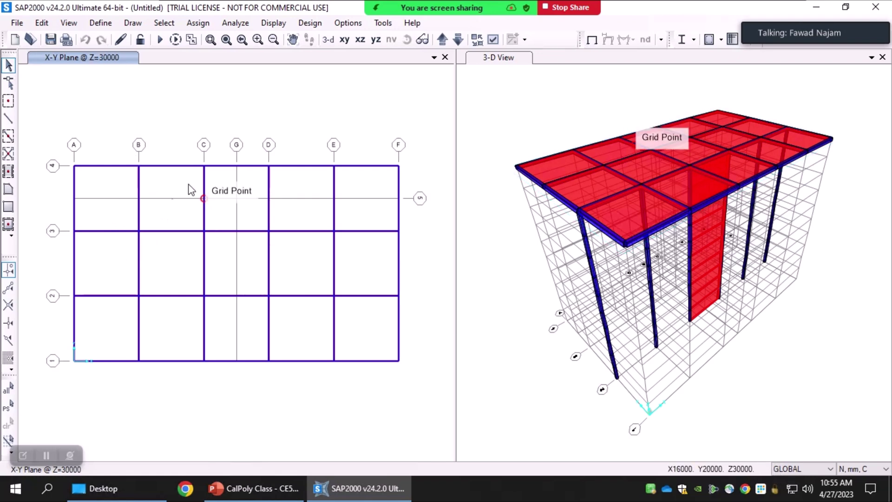
Add a new load pattern named Live, of type Live, with a self weight multiplier of 0
left_click(99, 24)
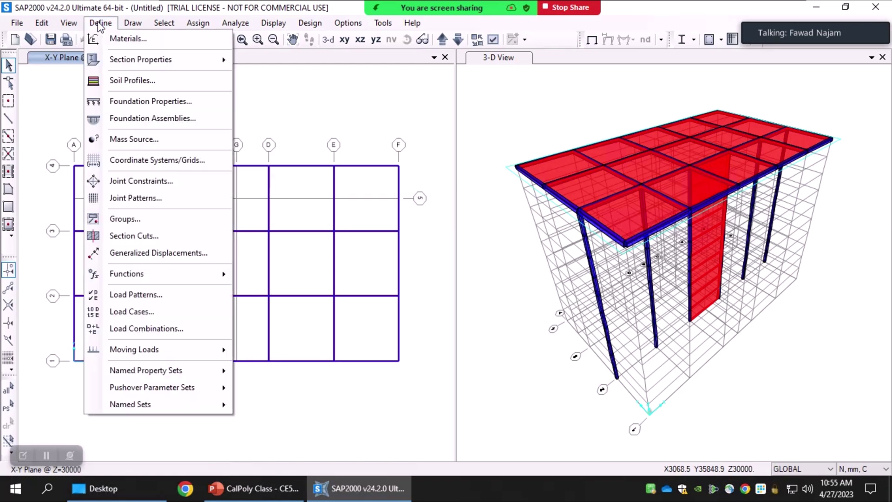
left_click(99, 26)
left_click(100, 26)
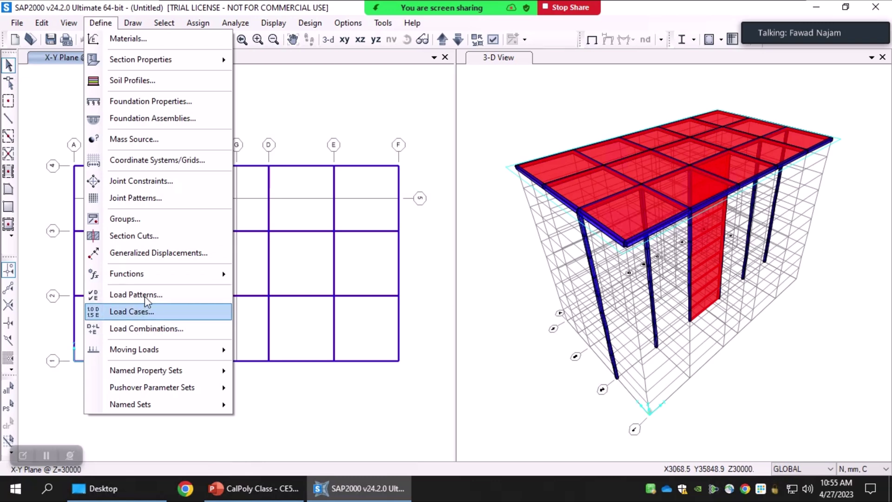
key("Return")
double_click(226, 215)
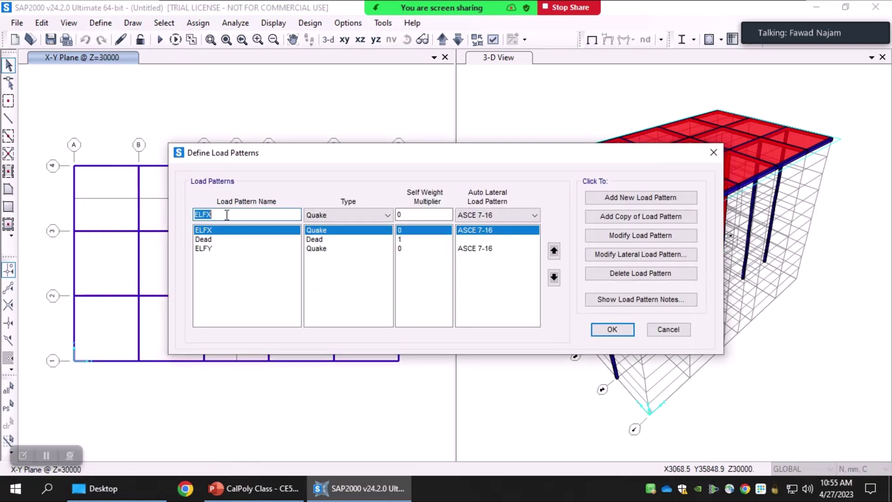
type("Live")
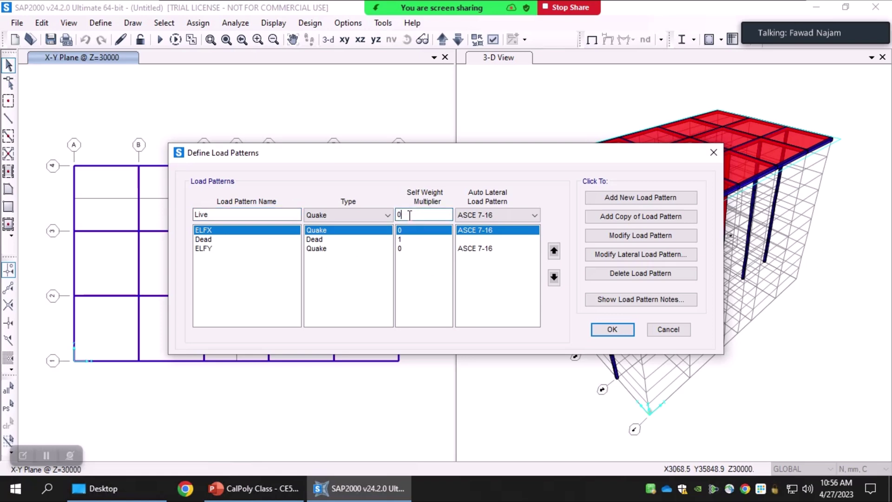
left_click(381, 216)
left_click(381, 216)
left_click(352, 213)
left_click(324, 237)
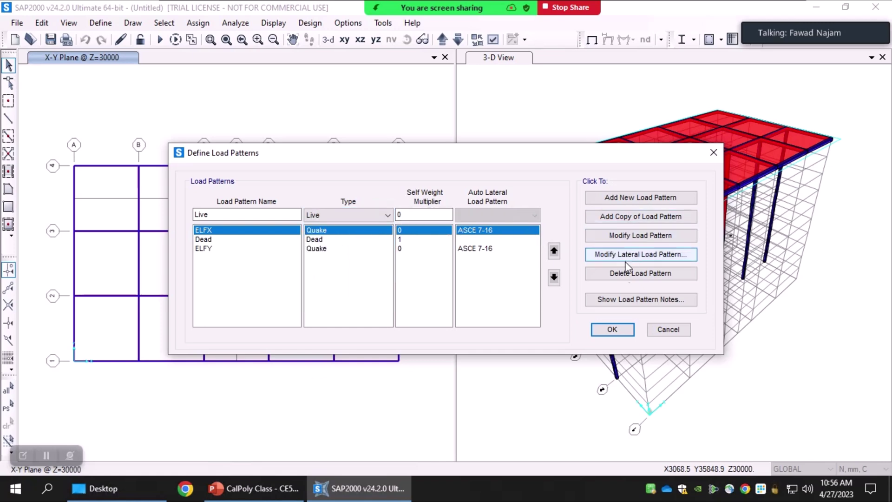
left_click(628, 199)
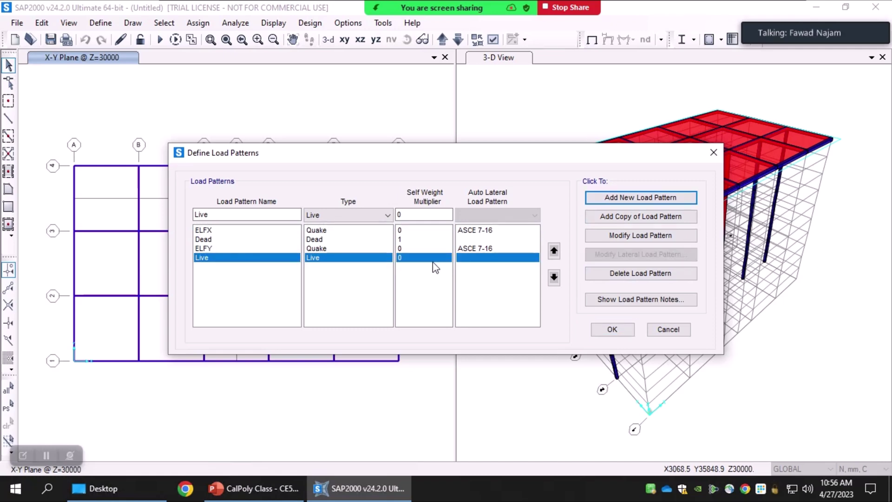
Check the ELFX, ELFY, Dead and Live entries in the load pattern list and accept the definitions
left_click(210, 230)
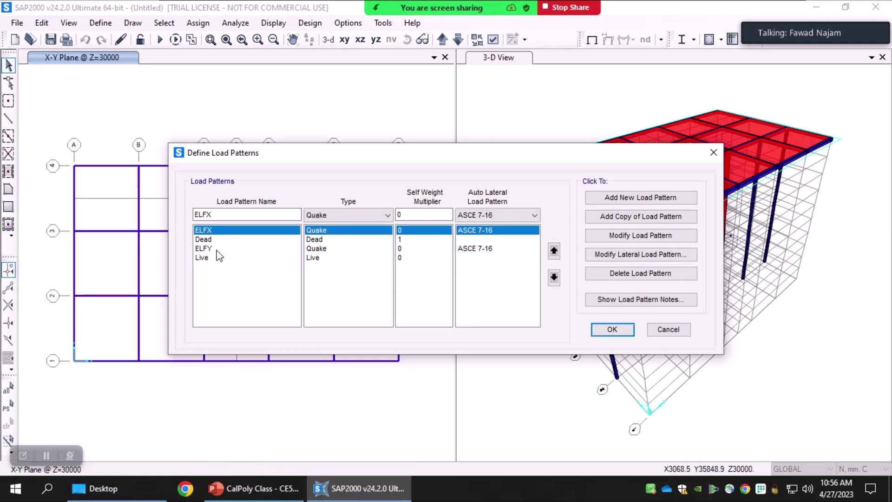
left_click(217, 249)
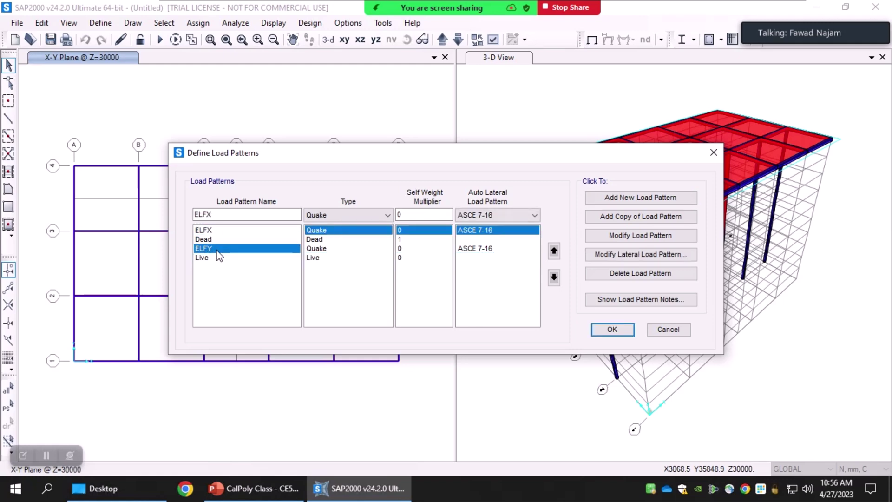
left_click(240, 240)
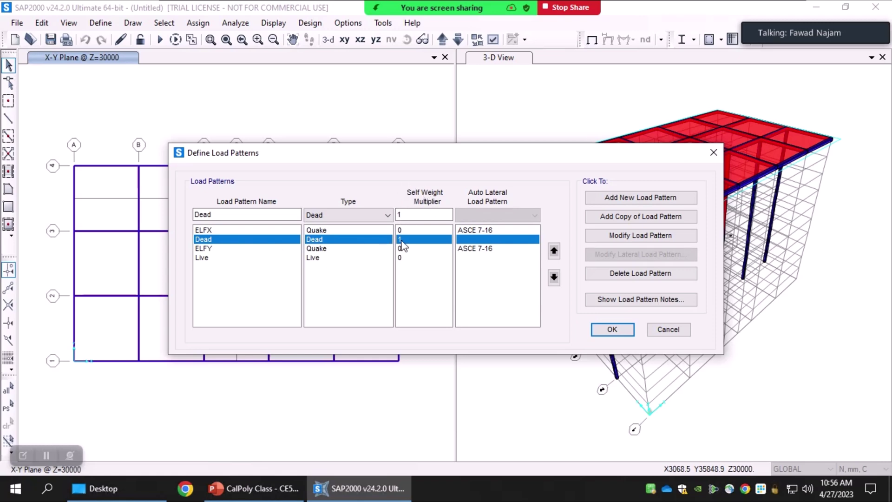
left_click(257, 258)
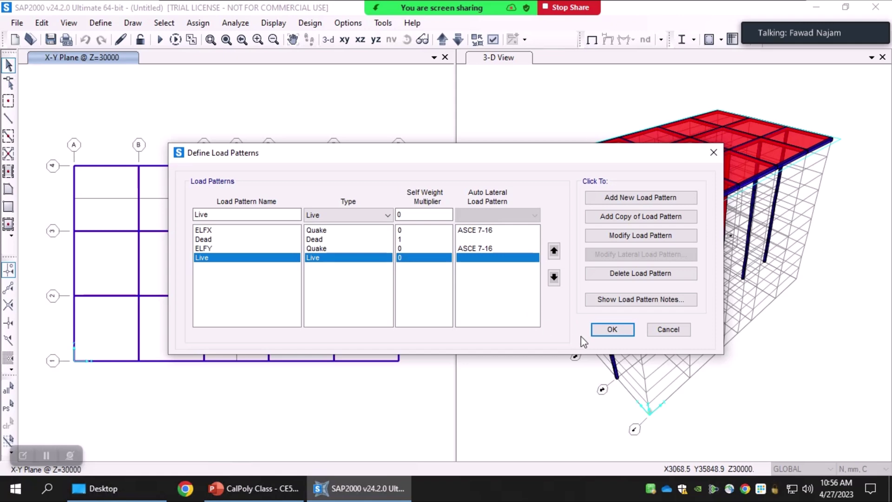
left_click(613, 329)
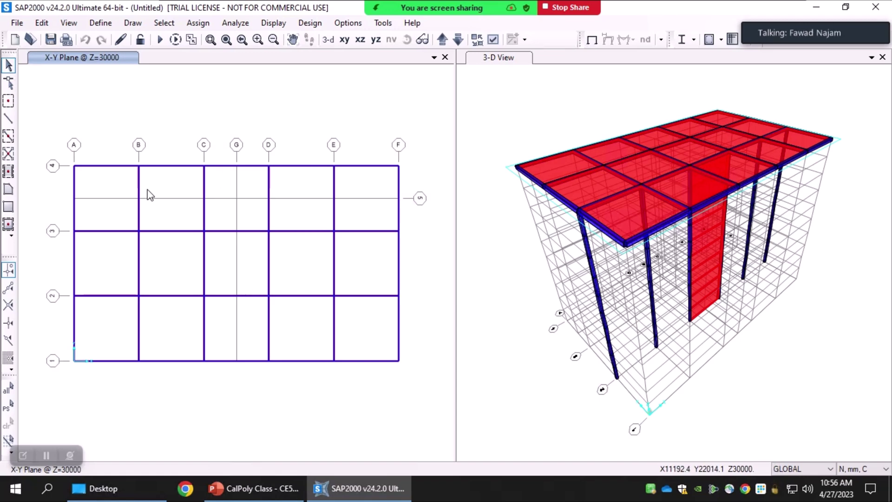
Select the slab panel between grids A–B and 3–4 and look through the load assignment categories up to the area loads
left_click(104, 197)
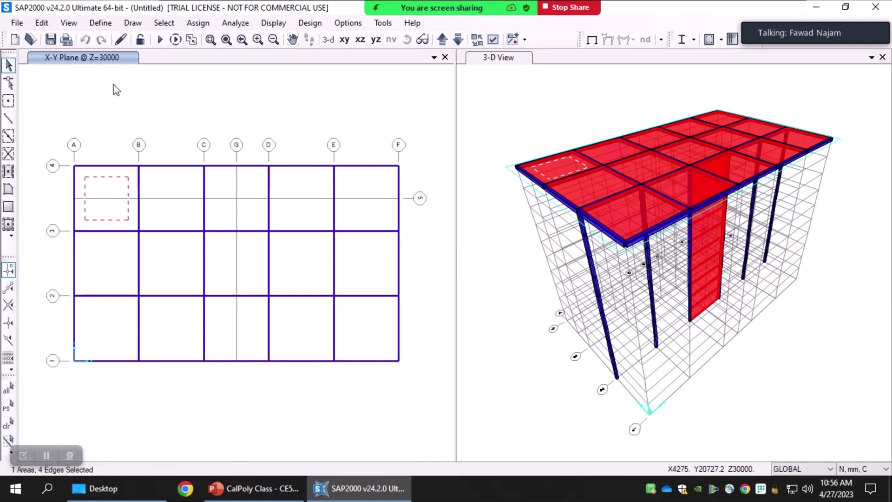
left_click(198, 23)
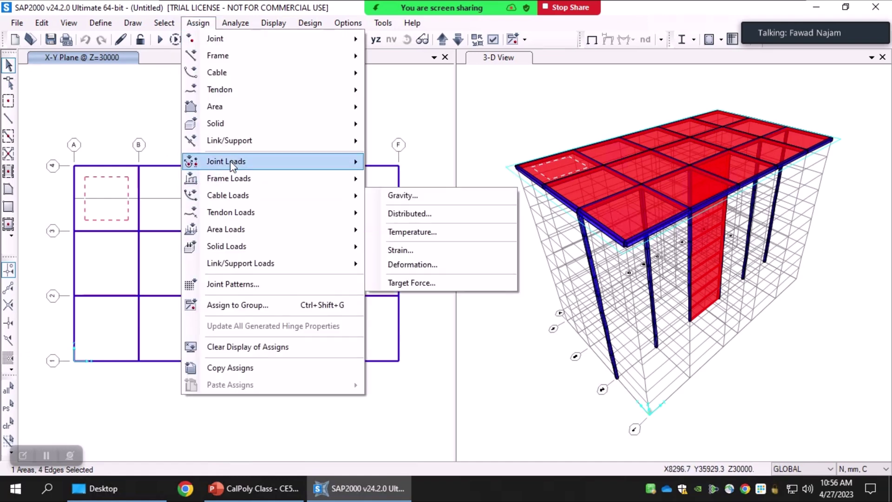
mouse_move(232, 161)
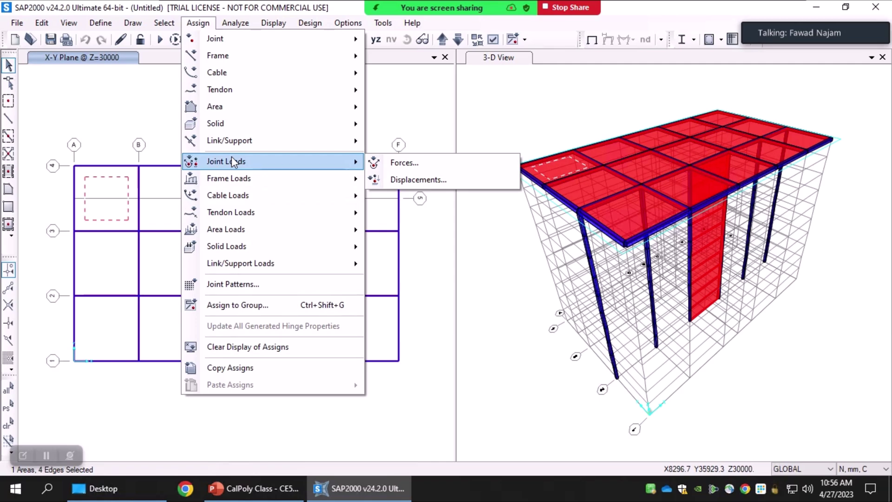
mouse_move(227, 183)
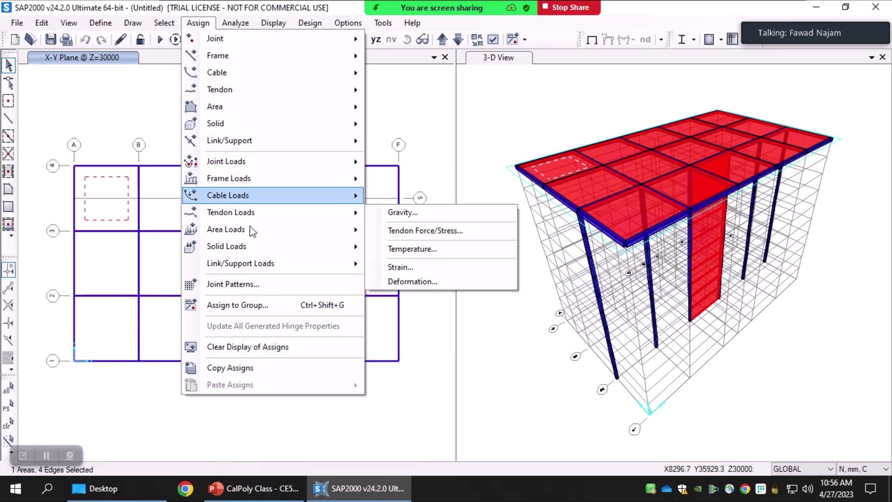
mouse_move(249, 251)
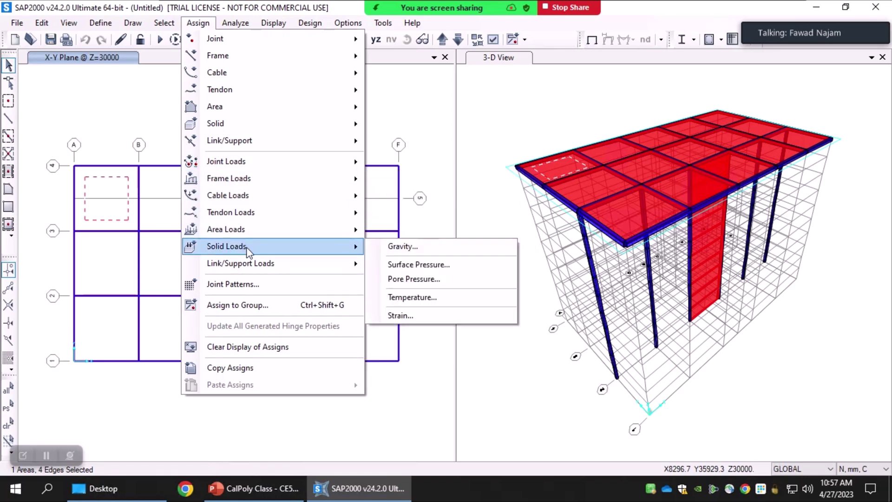
mouse_move(262, 233)
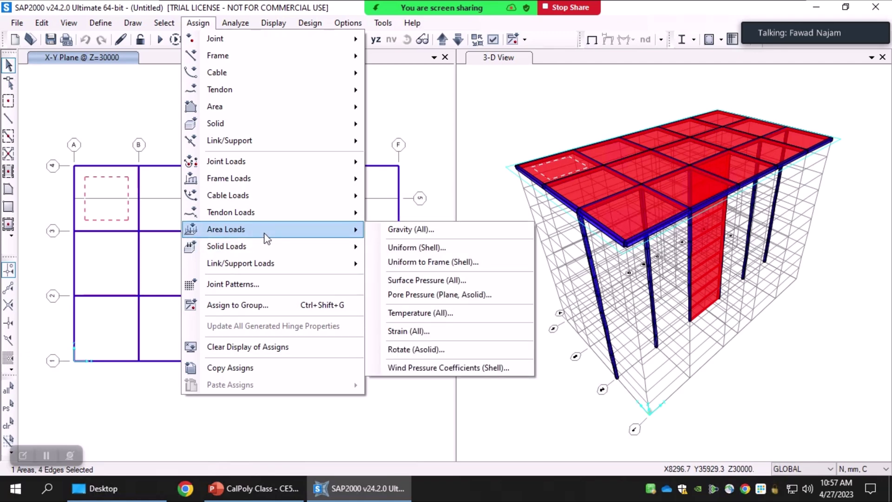
View the area gravity load assignment with the Live load pattern chosen, examine its Global Z multiplier, and close it without assigning
left_click(450, 232)
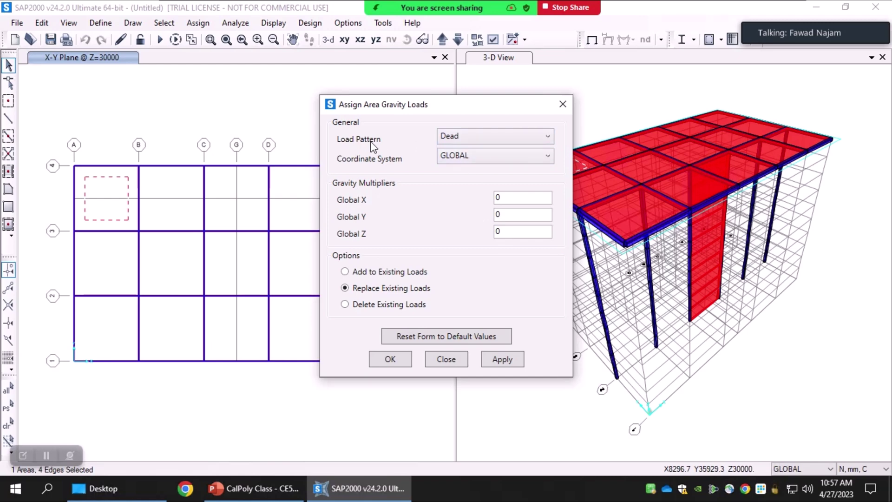
left_click(470, 139)
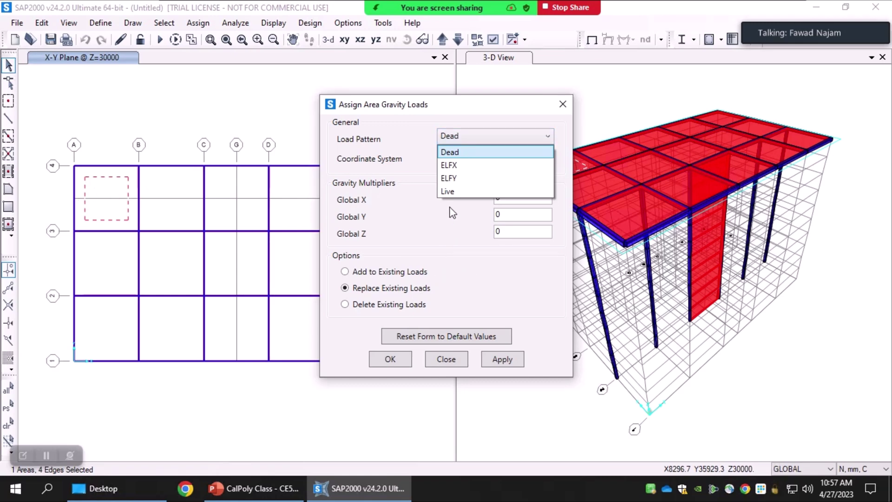
left_click(450, 192)
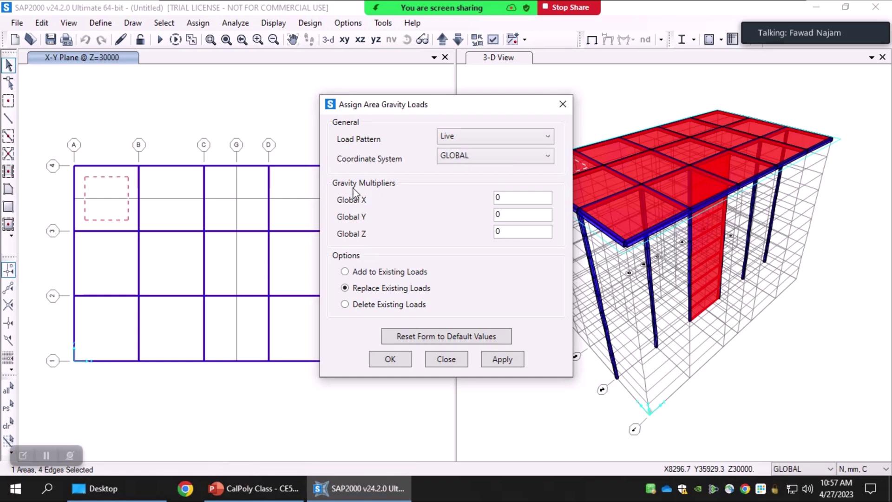
double_click(502, 232)
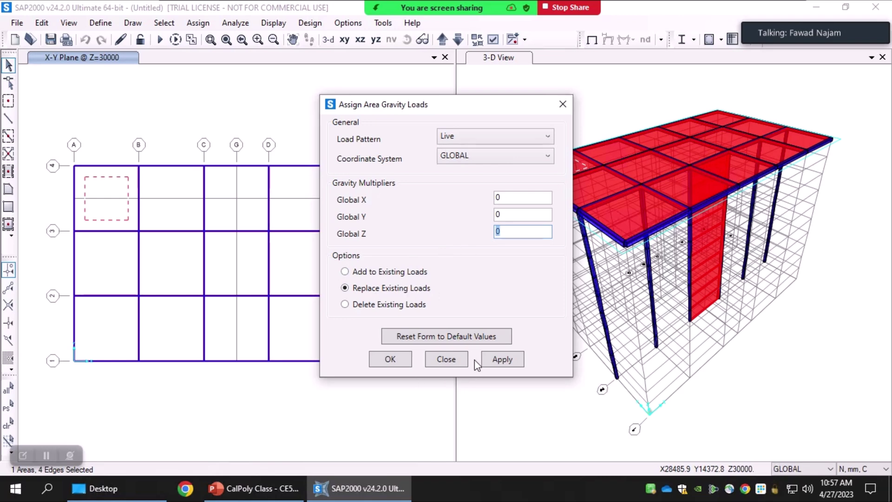
left_click(446, 359)
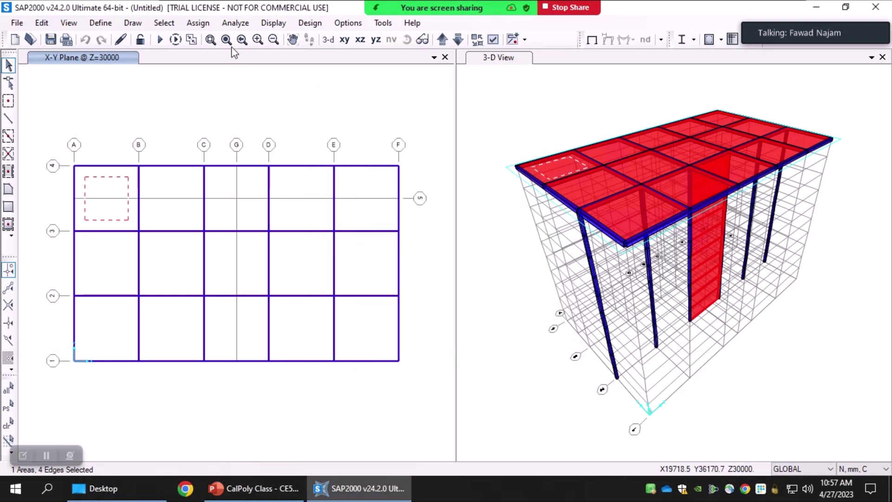
Start a uniform shell load assignment for the selected slab panel, using the Live load pattern and the Gravity direction
left_click(198, 22)
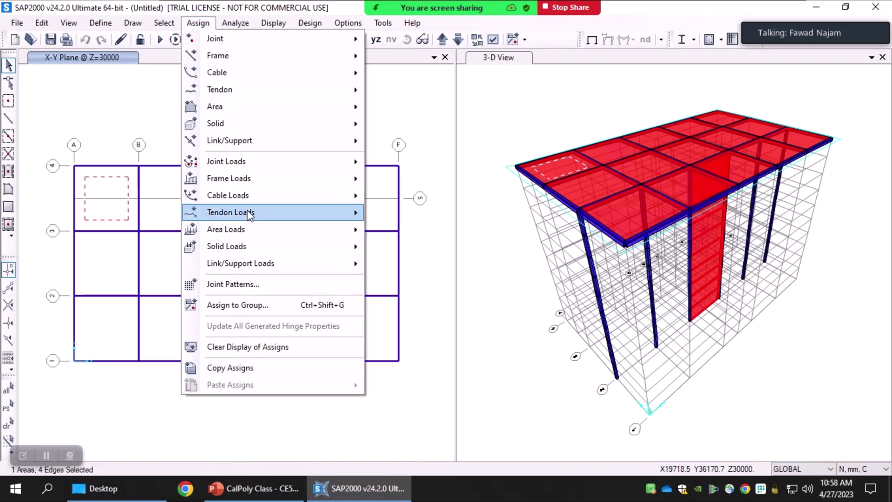
mouse_move(250, 217)
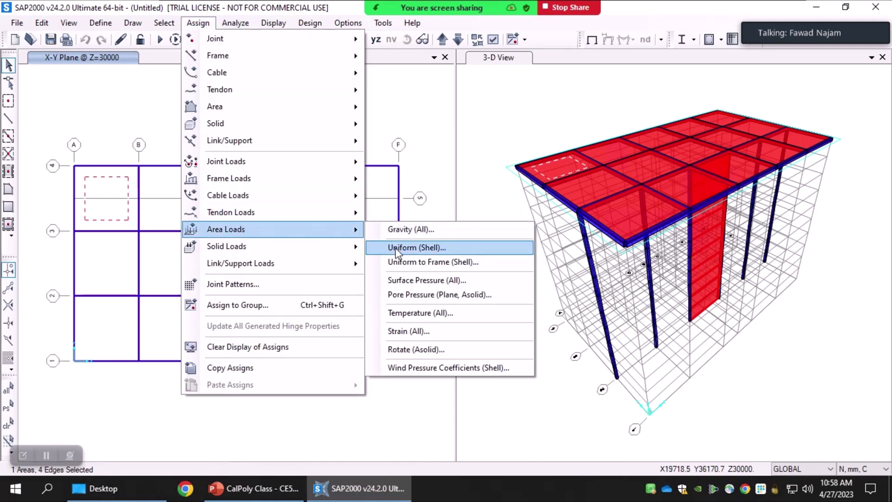
left_click(454, 255)
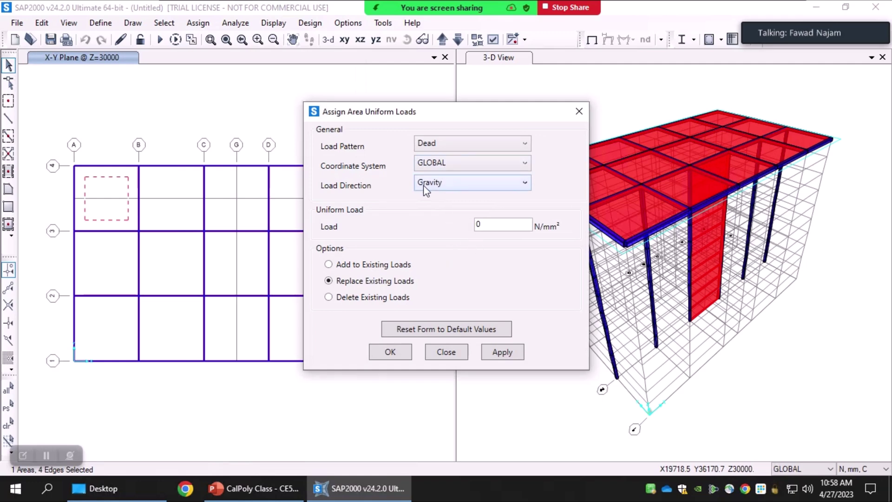
left_click(458, 186)
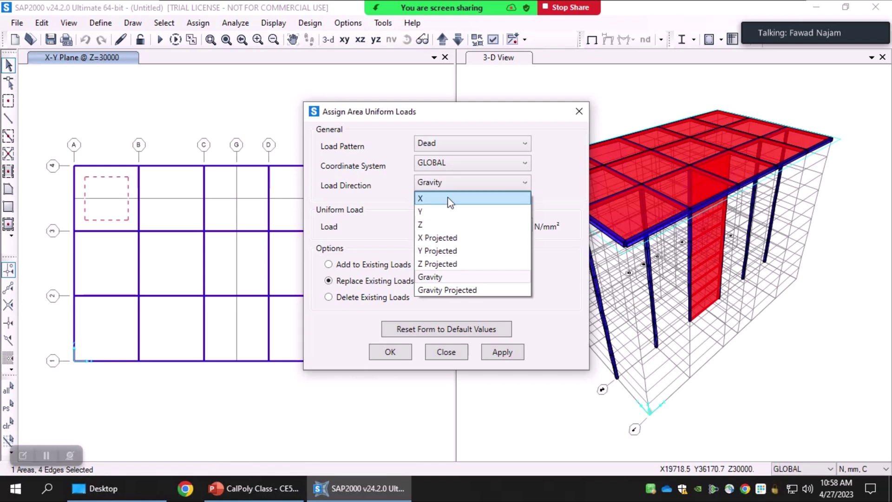
left_click(437, 145)
left_click(437, 145)
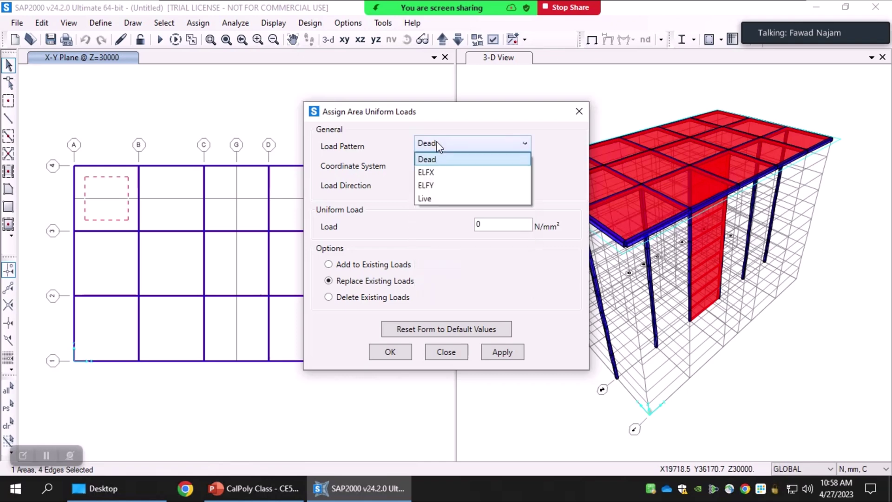
left_click(430, 198)
left_click(428, 185)
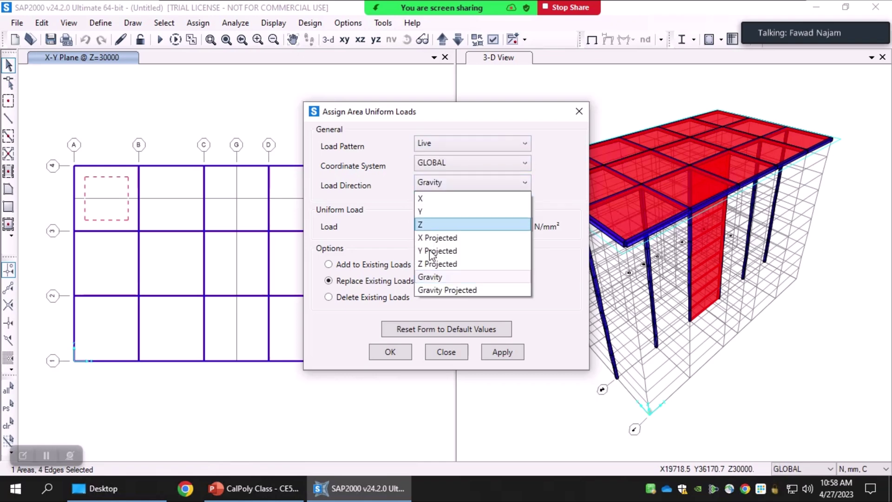
left_click(426, 278)
Assign a uniform load of 1 N/mm² to the slab panel, added to the existing loads, and close the assignment
double_click(493, 227)
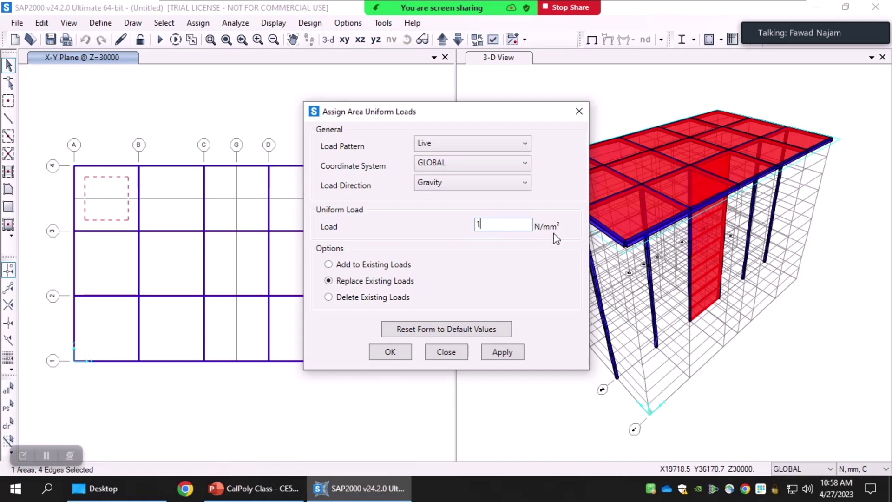
left_click(362, 271)
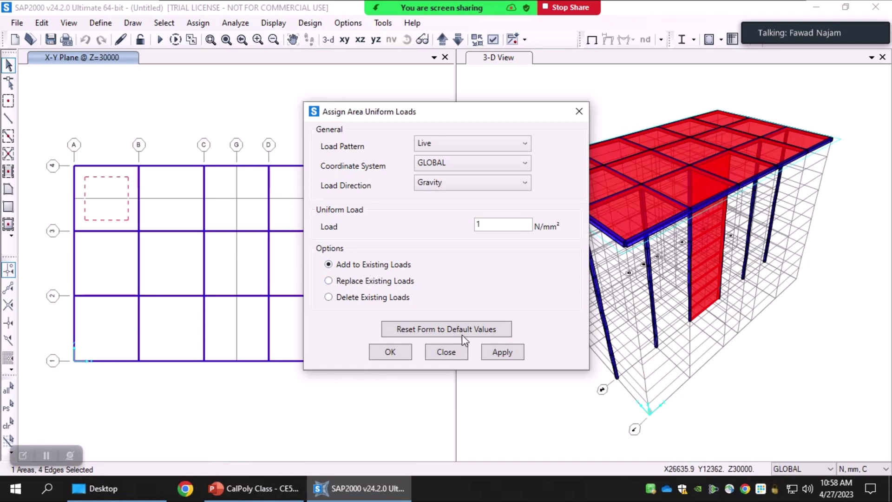
left_click(511, 353)
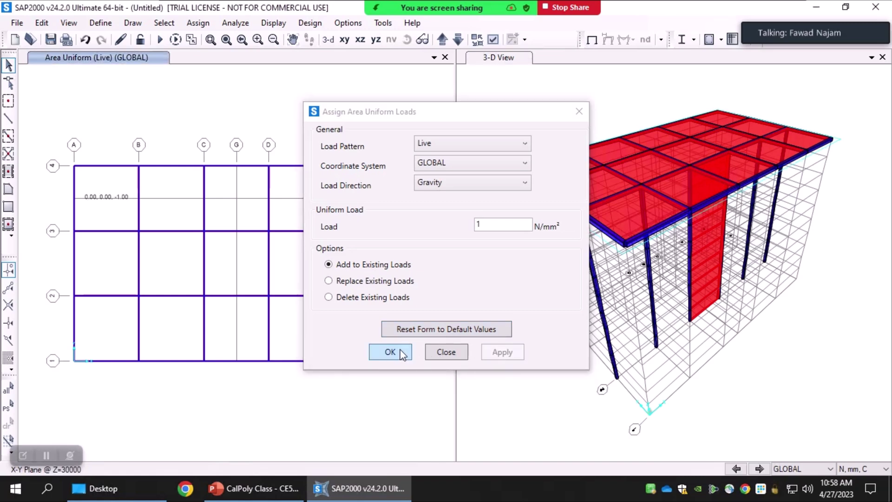
key("Escape")
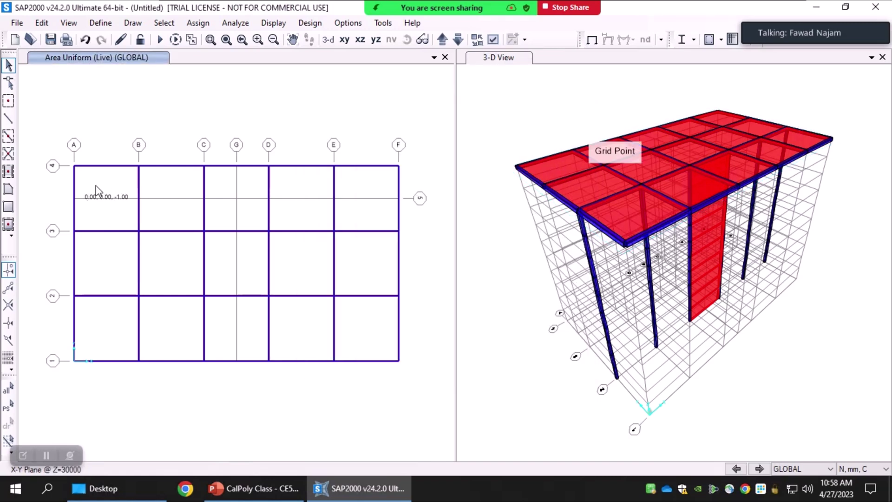
Inspect the area information of the slab panel between grids A–B and 3–4, reviewing its assignments and its Live uniform load
left_click(116, 187)
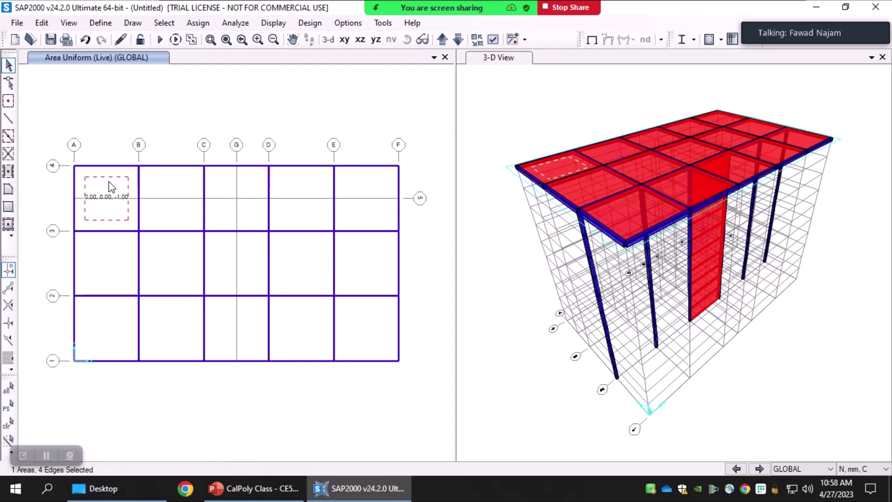
right_click(111, 187)
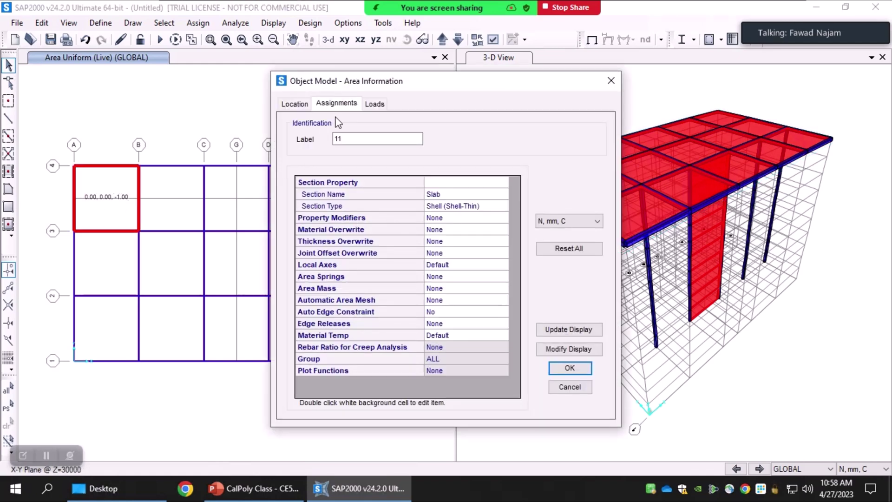
left_click(378, 105)
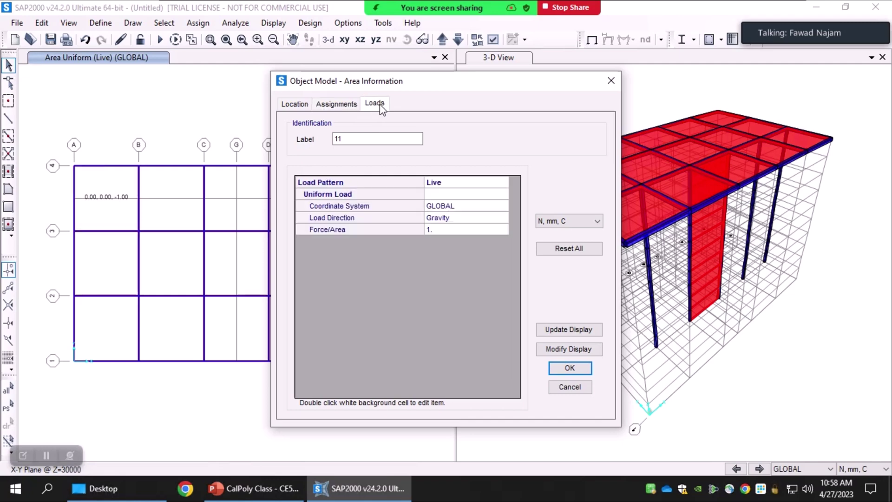
left_click(338, 105)
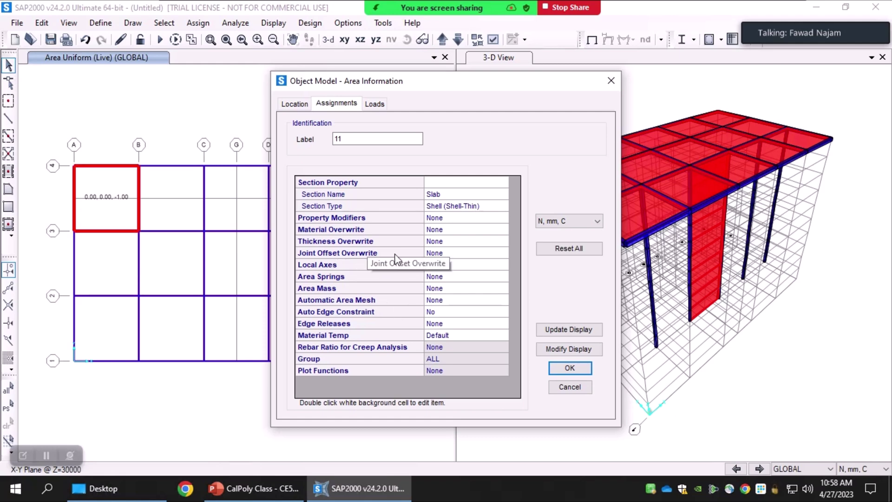
left_click(374, 104)
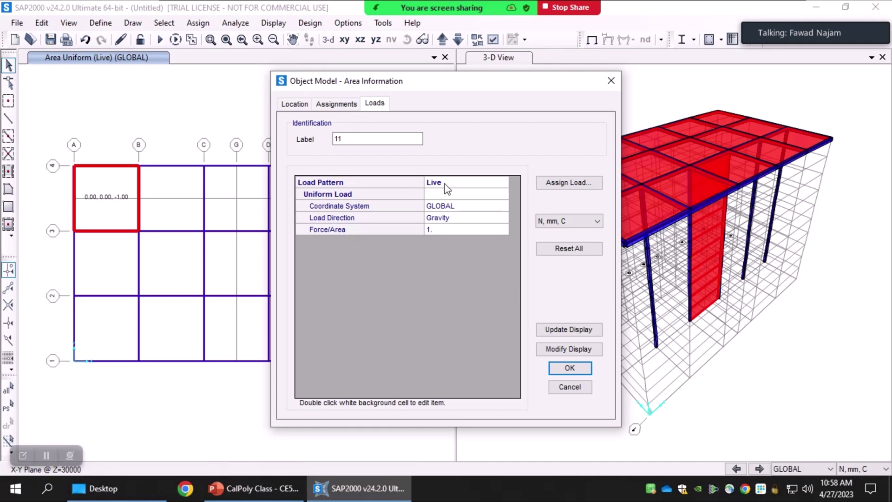
left_click(455, 228)
left_click(450, 218)
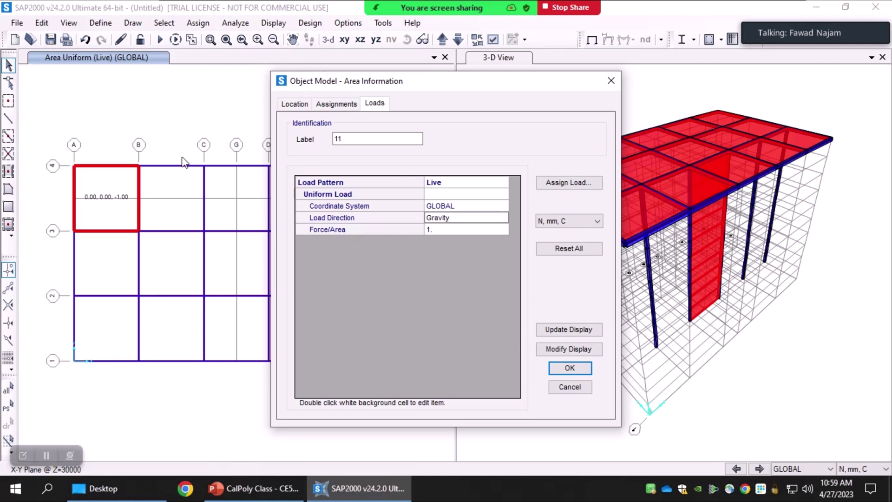